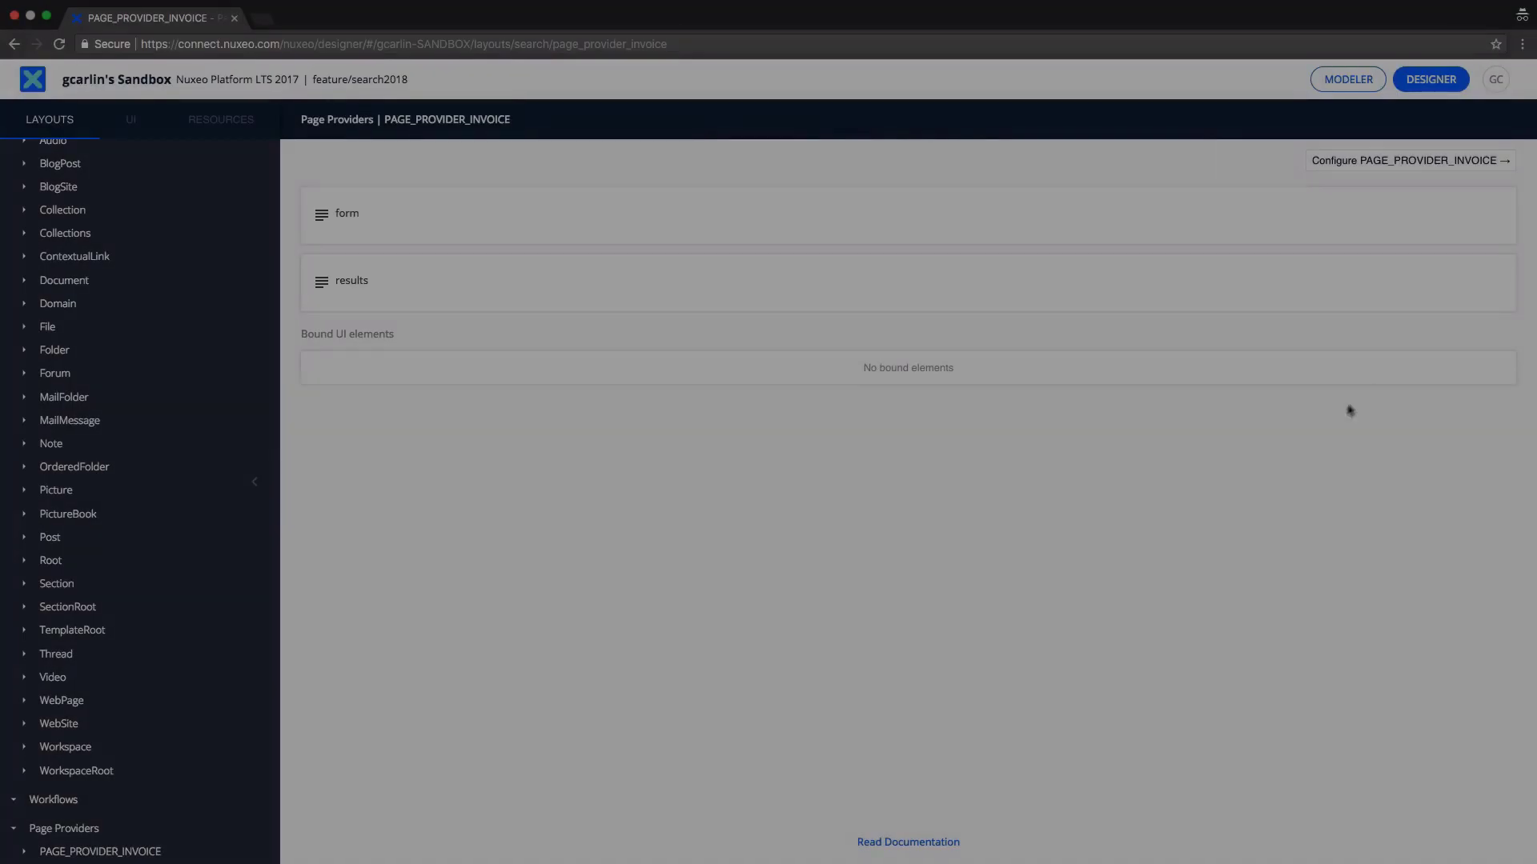
- Configure the form layout of PAGE_PROVIDER_INVOICE, and inspect its field elements' properties and source code
{"action": "mouse_move", "coordinate": [1492, 240]}
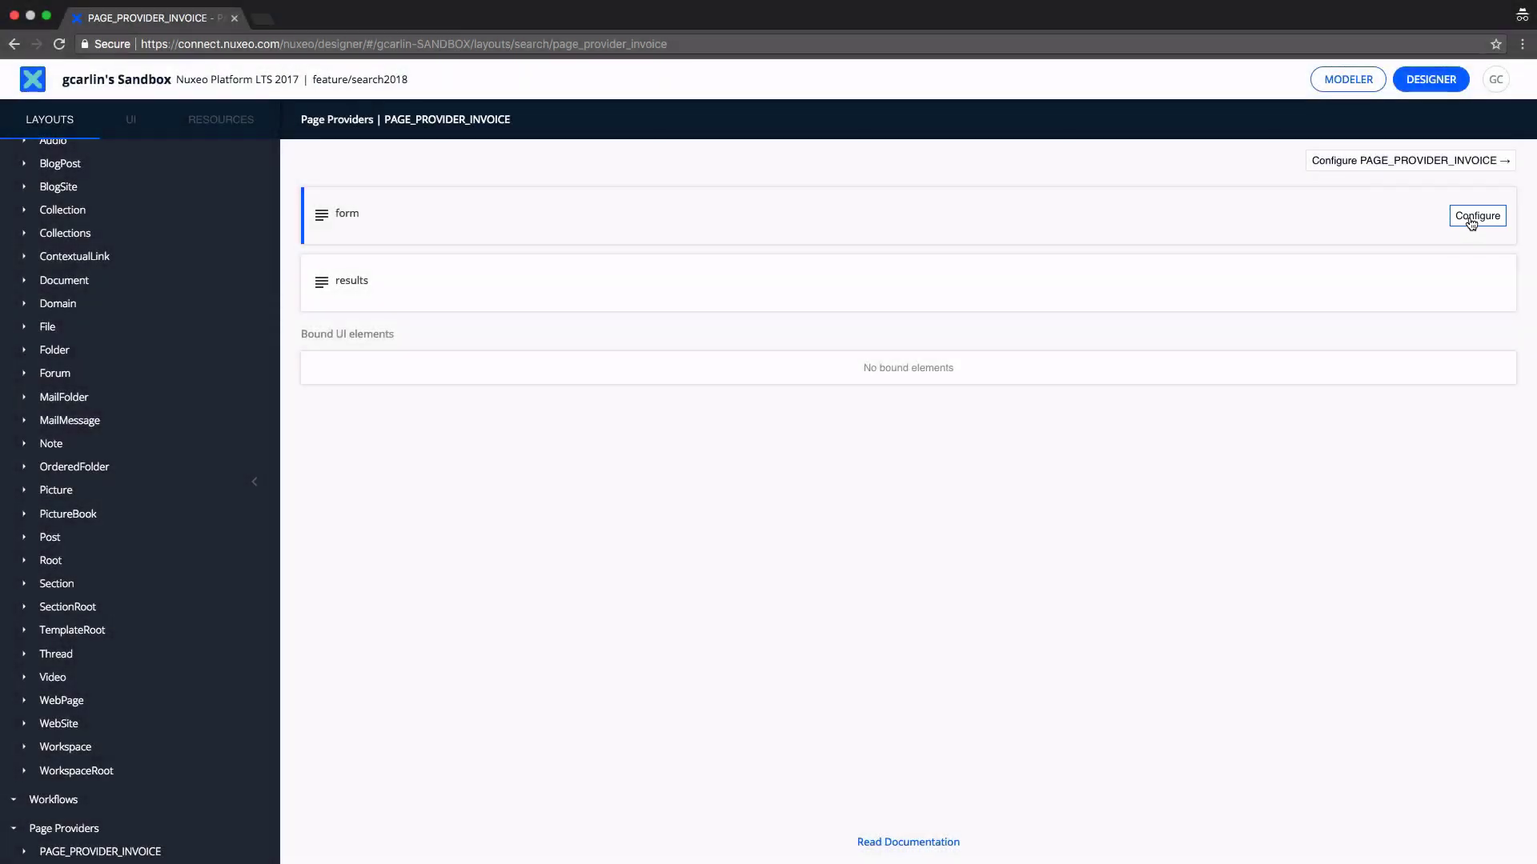
{"action": "left_click", "coordinate": [1473, 218]}
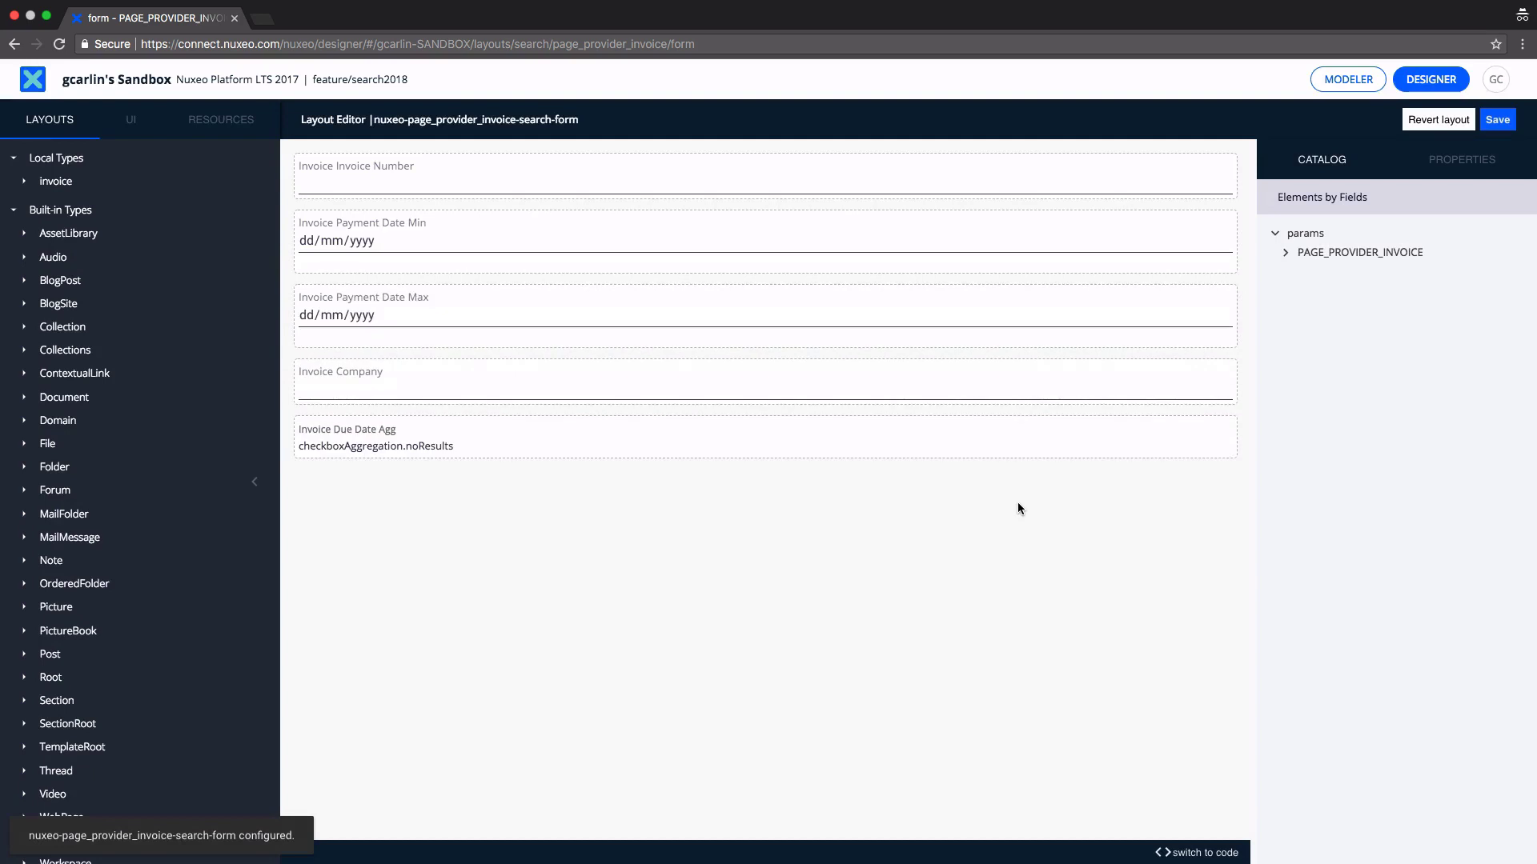
{"action": "left_click", "coordinate": [1023, 448]}
{"action": "left_click", "coordinate": [1033, 391]}
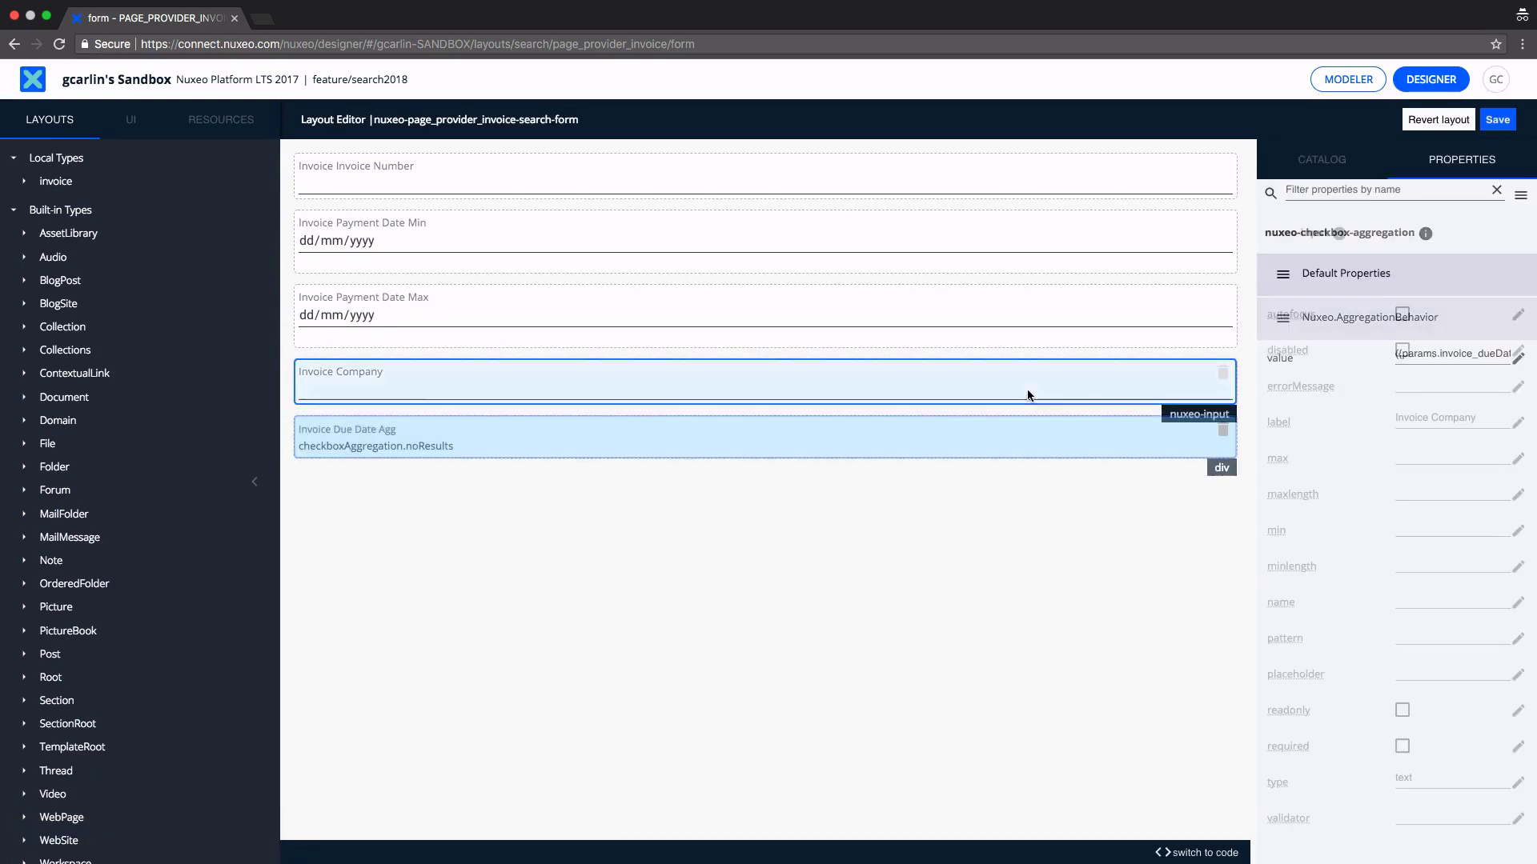
{"action": "left_click", "coordinate": [1036, 336]}
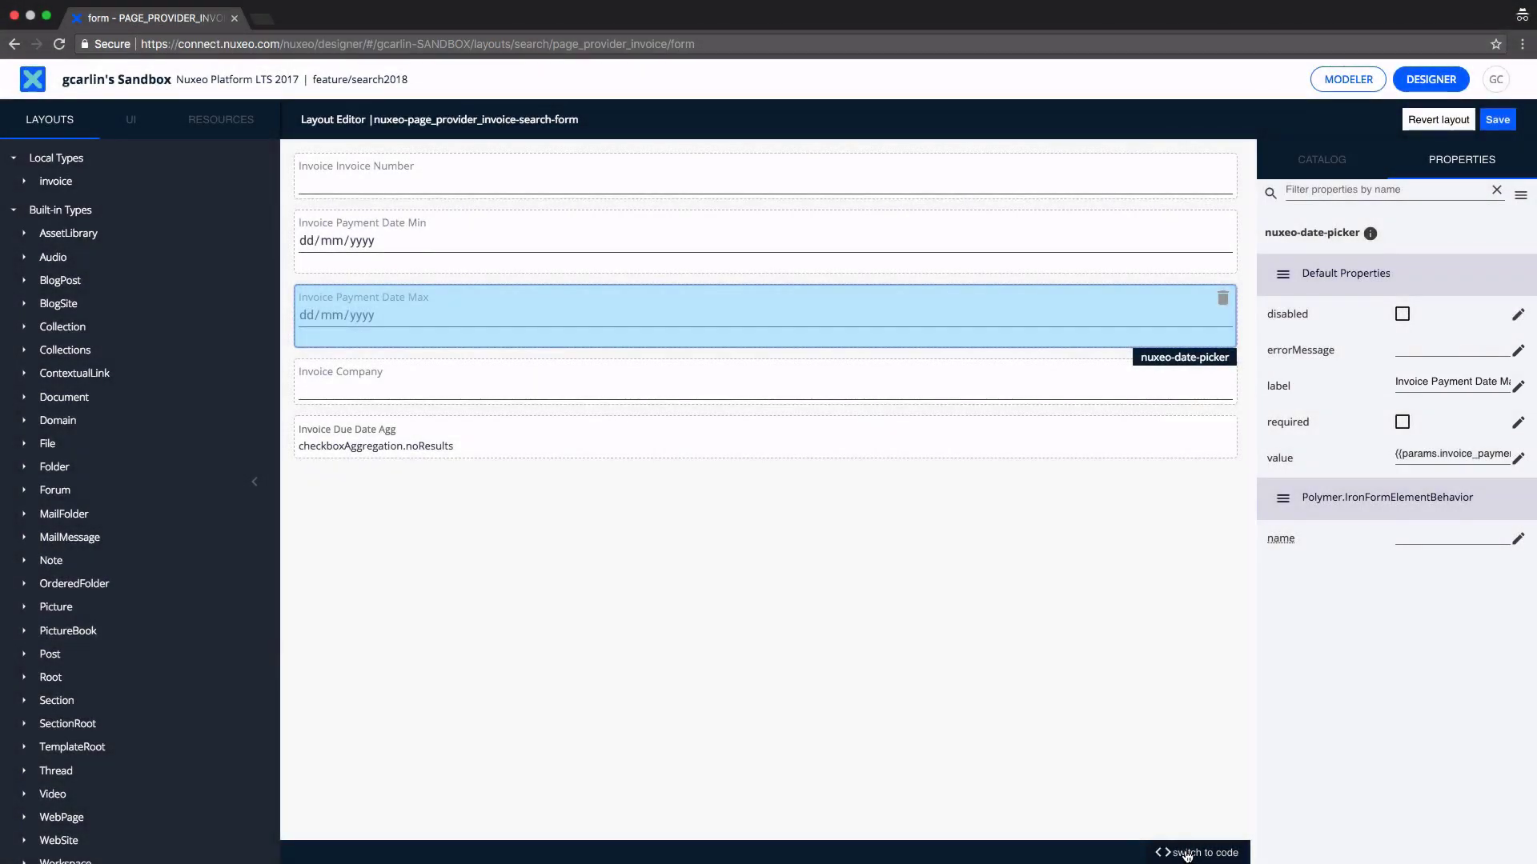
{"action": "left_click", "coordinate": [1187, 855]}
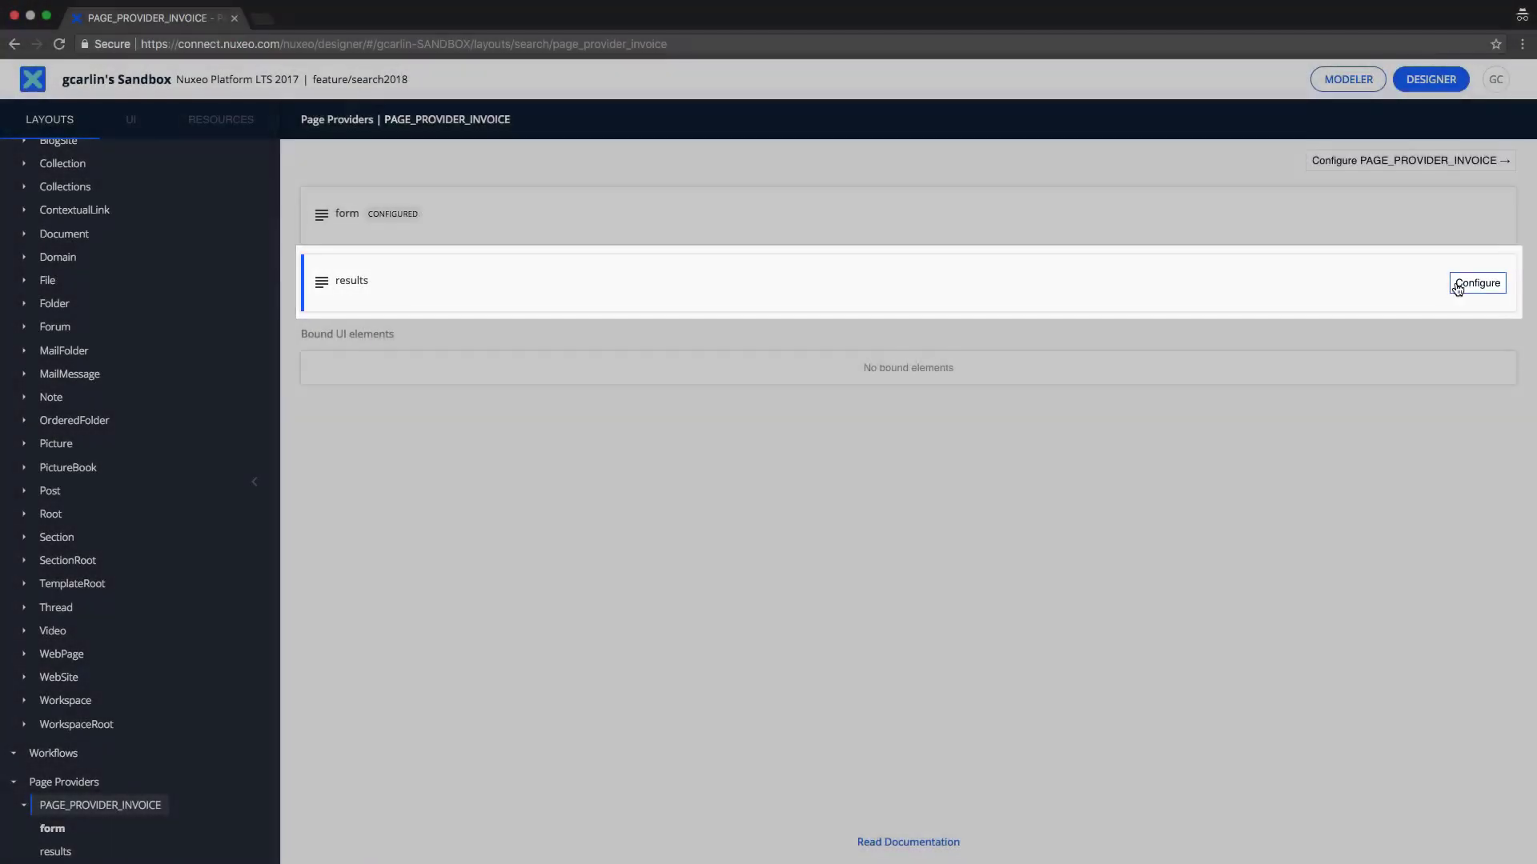
- Configure the results layout of PAGE_PROVIDER_INVOICE
{"action": "left_click", "coordinate": [1458, 286]}
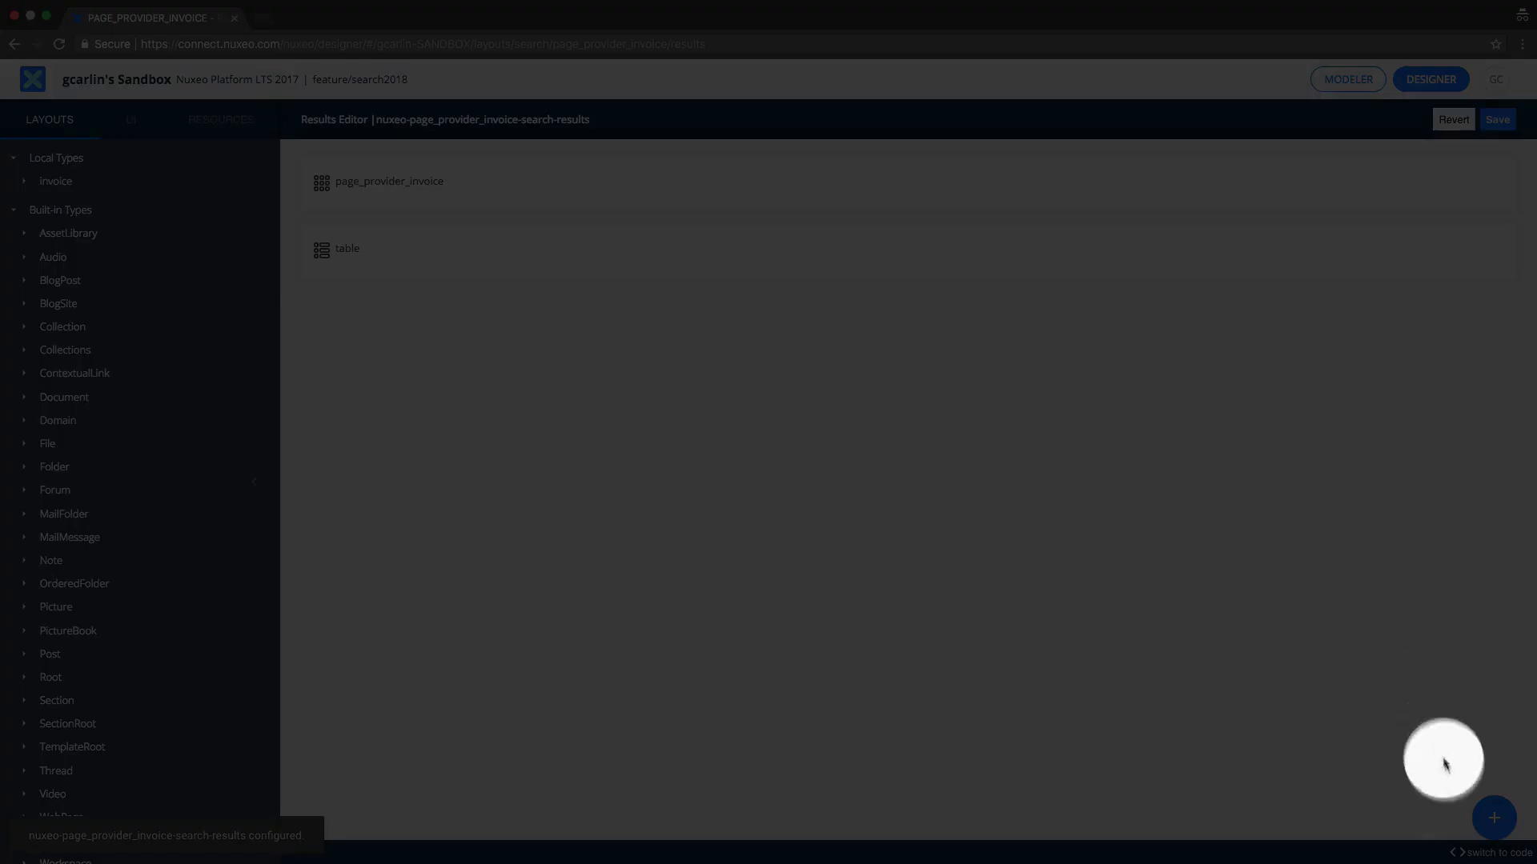
- Add an extra grid view to the results layout and remove it again
{"action": "left_click", "coordinate": [1492, 817]}
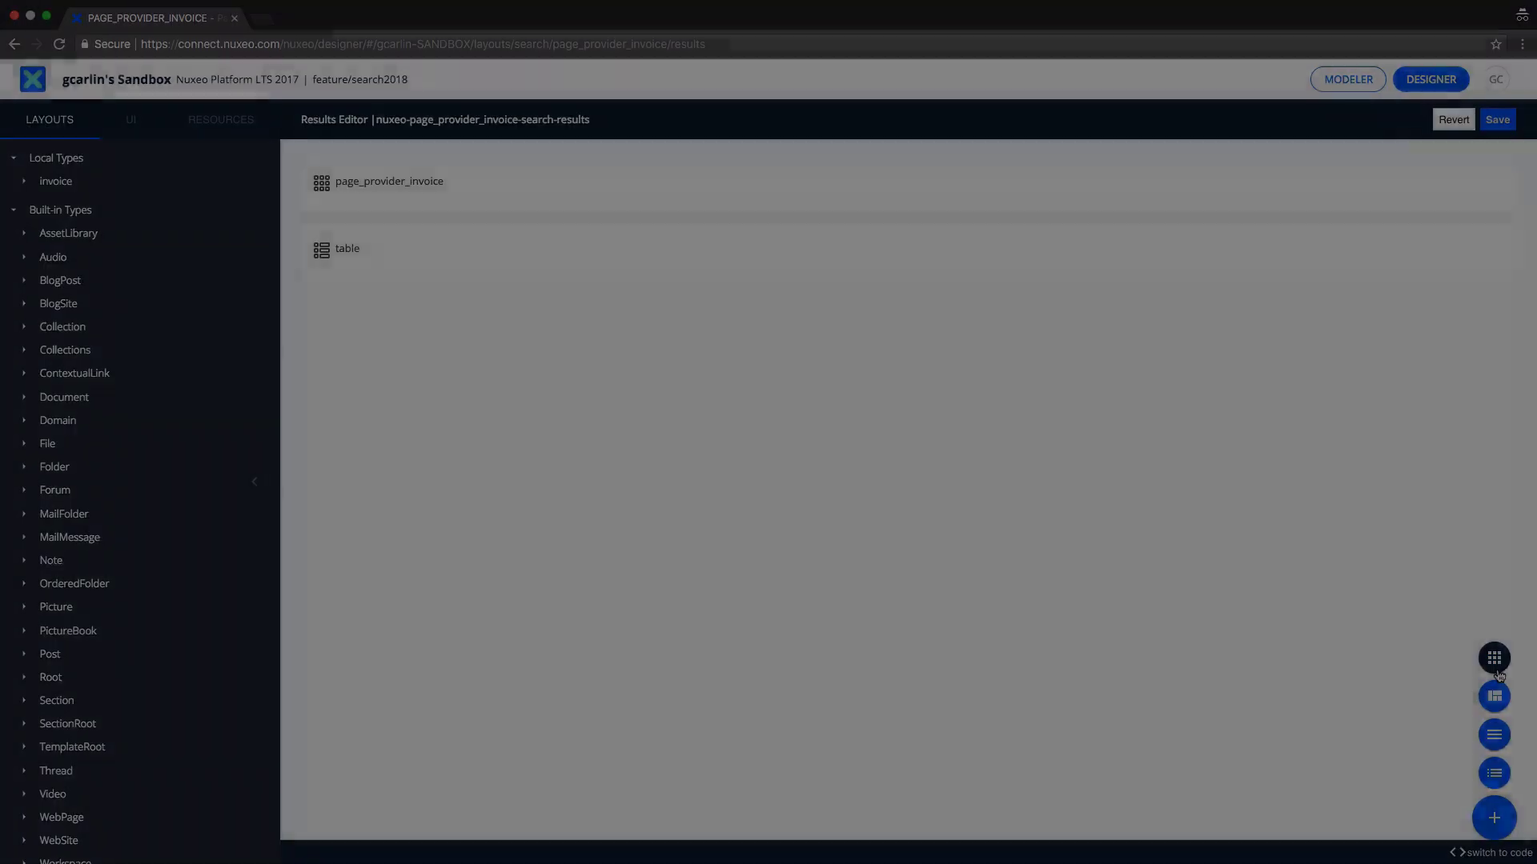
{"action": "left_click", "coordinate": [1496, 669]}
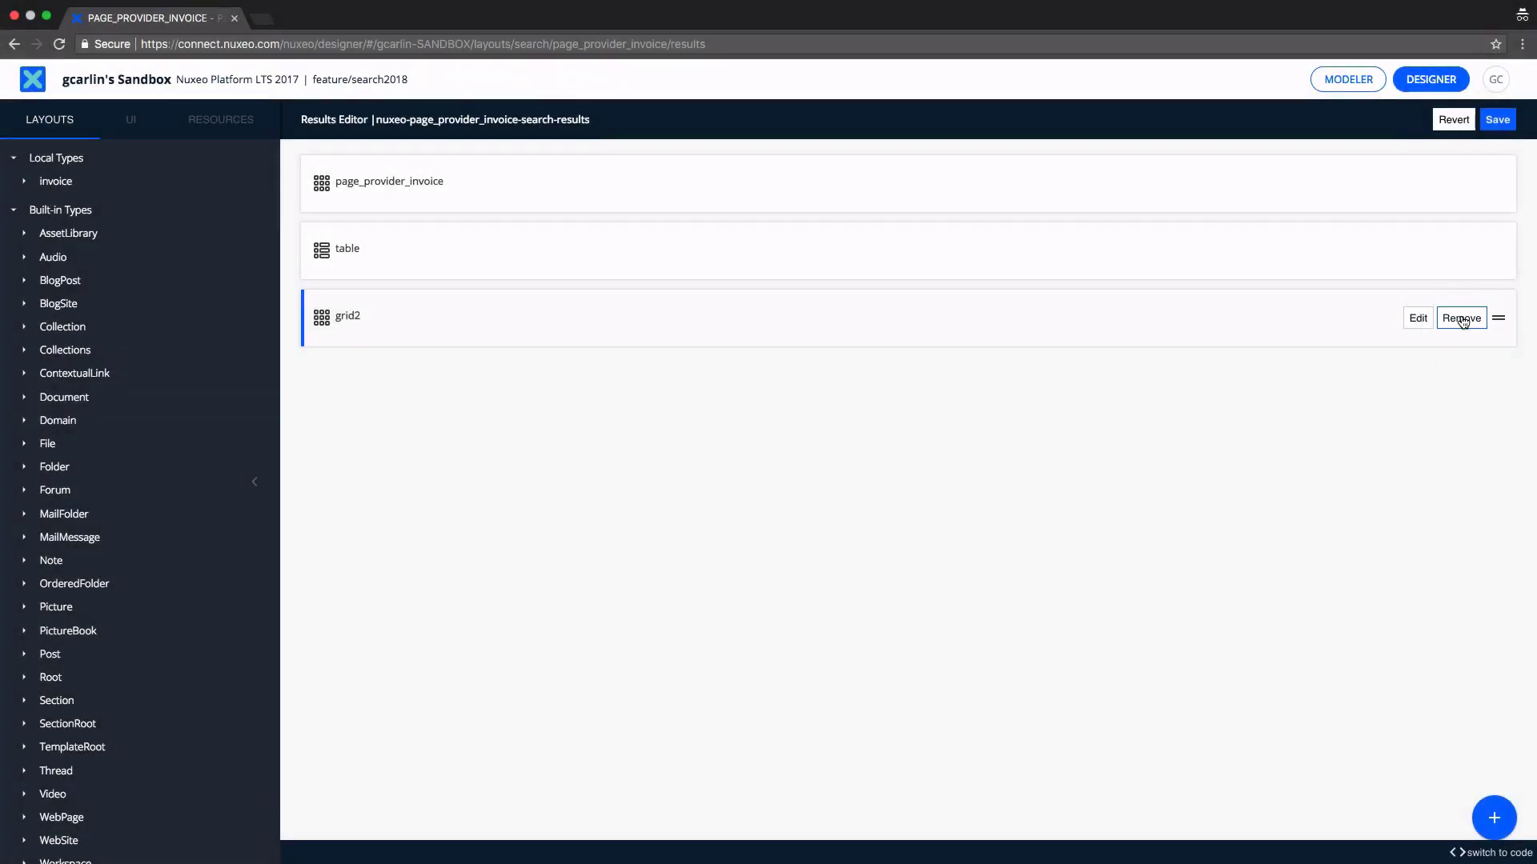
{"action": "left_click", "coordinate": [1462, 318]}
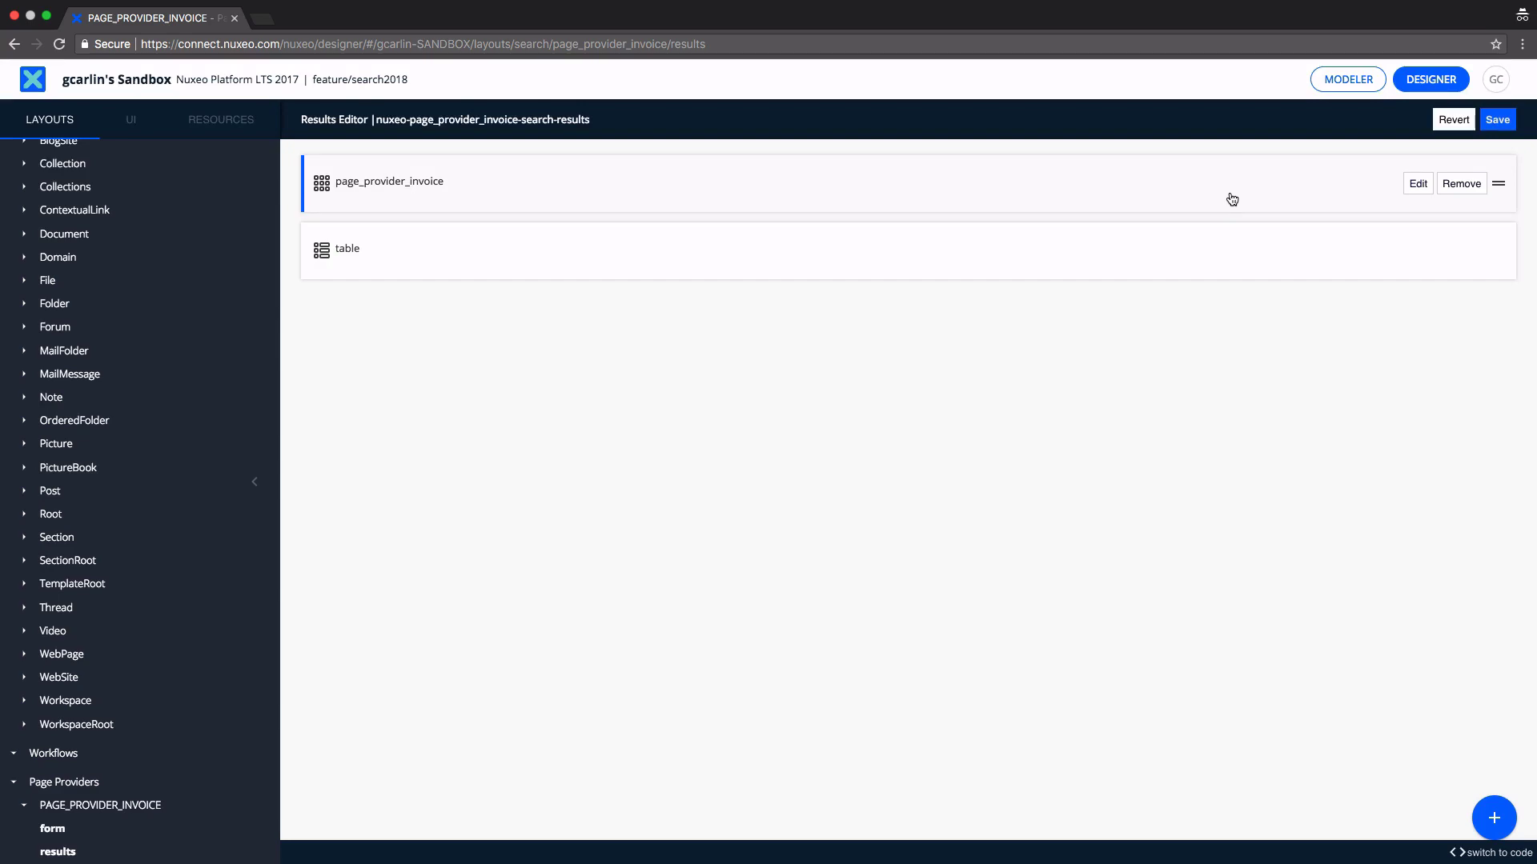
- Review the settings of the page_provider_invoice grid view and the table view in the results layout
{"action": "left_click", "coordinate": [1232, 199]}
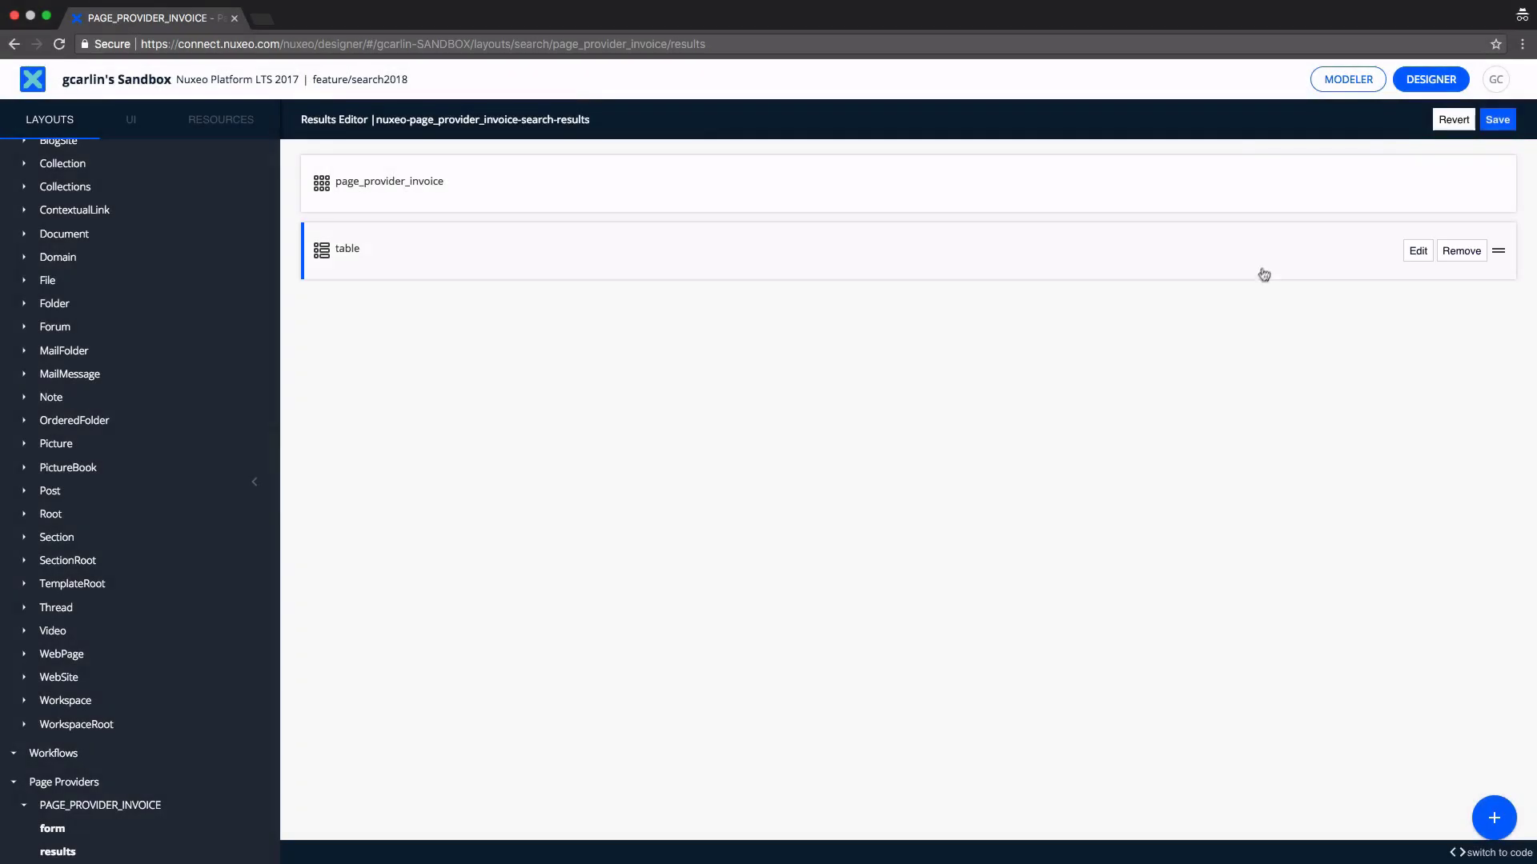
{"action": "left_click", "coordinate": [1263, 261]}
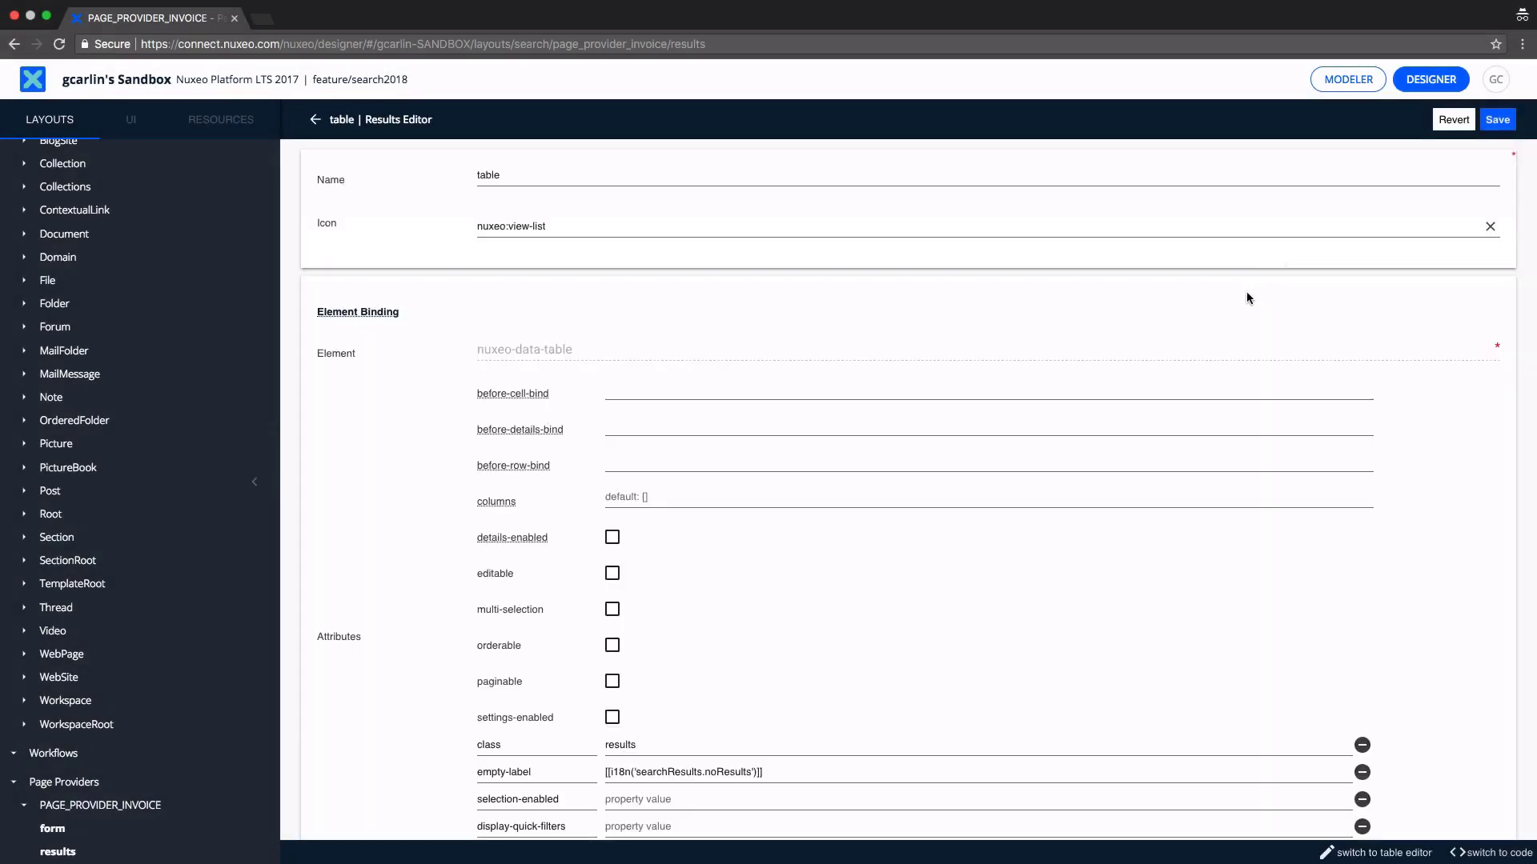
{"action": "scroll", "coordinate": [1246, 292], "scroll_direction": "down", "scroll_amount": 2}
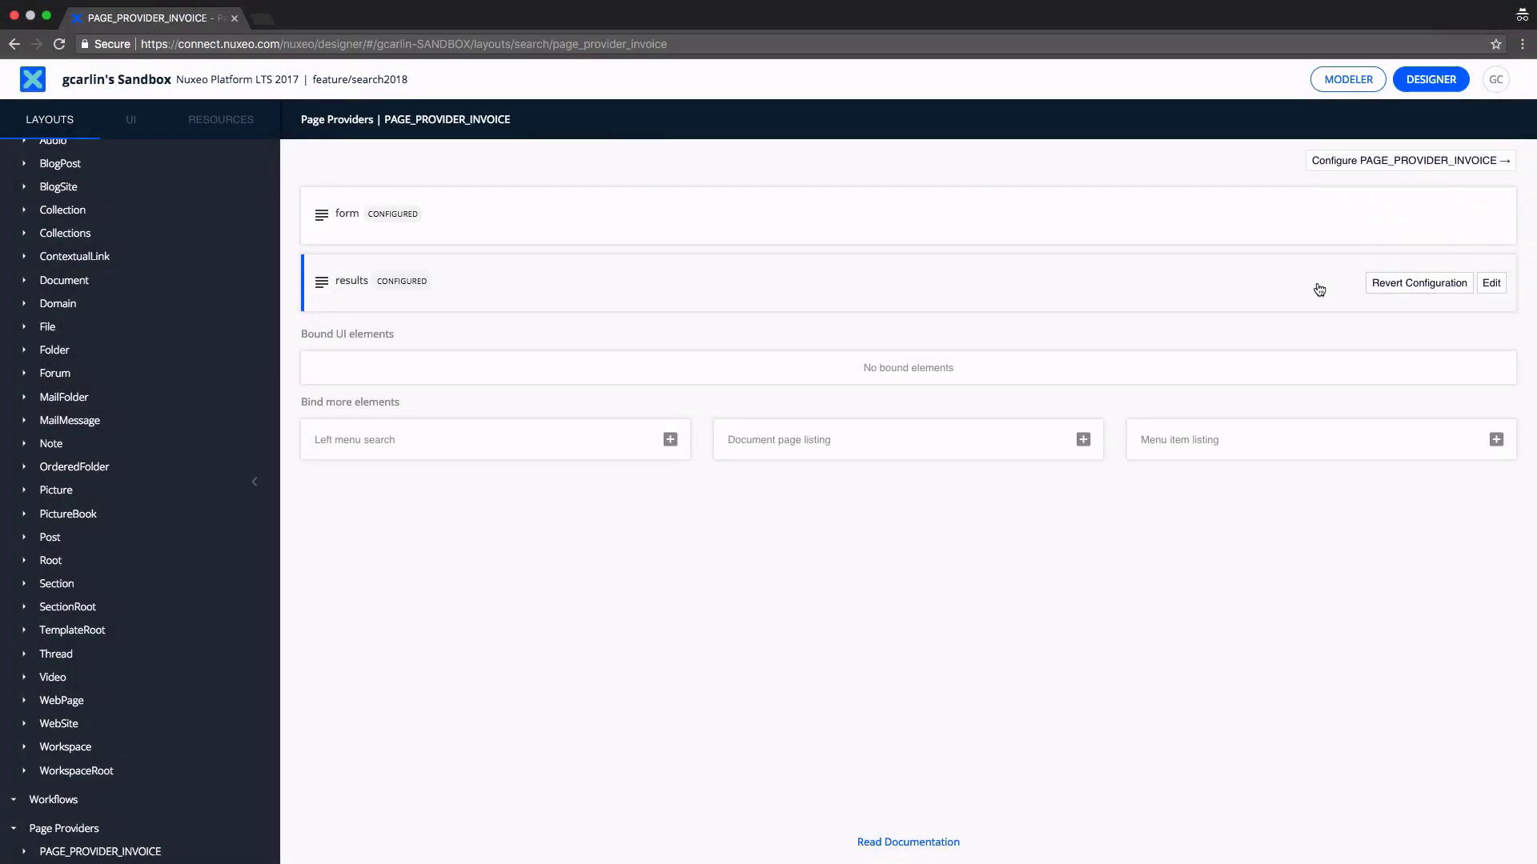
- Open the table view in the configured results layout and rename it table-nuxeo-university
{"action": "left_click", "coordinate": [1317, 285]}
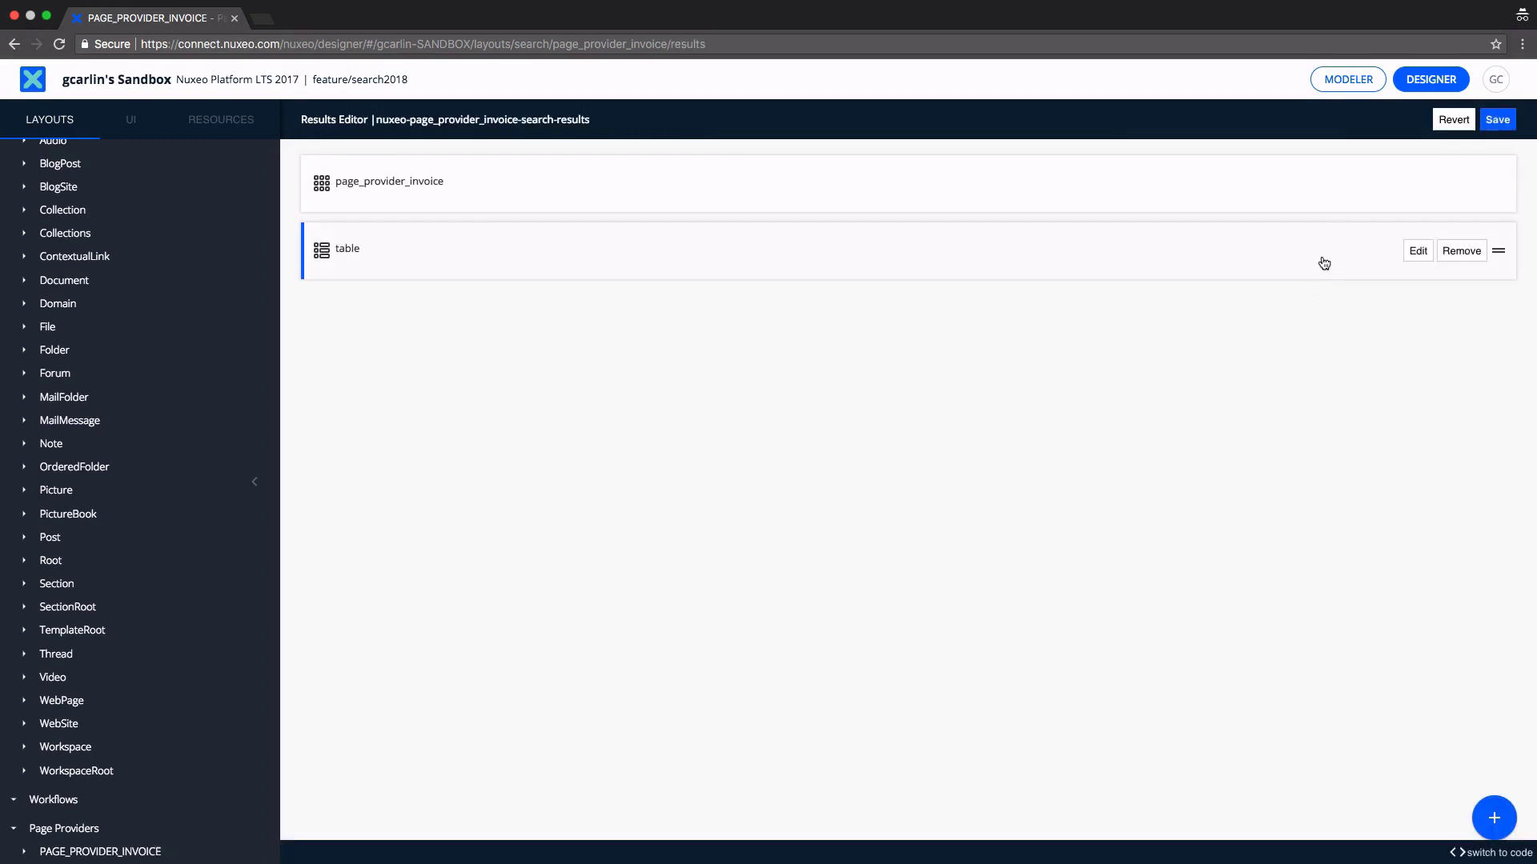
{"action": "left_click", "coordinate": [1324, 263]}
{"action": "left_click", "coordinate": [959, 184]}
{"action": "type", "text": "-nu"}
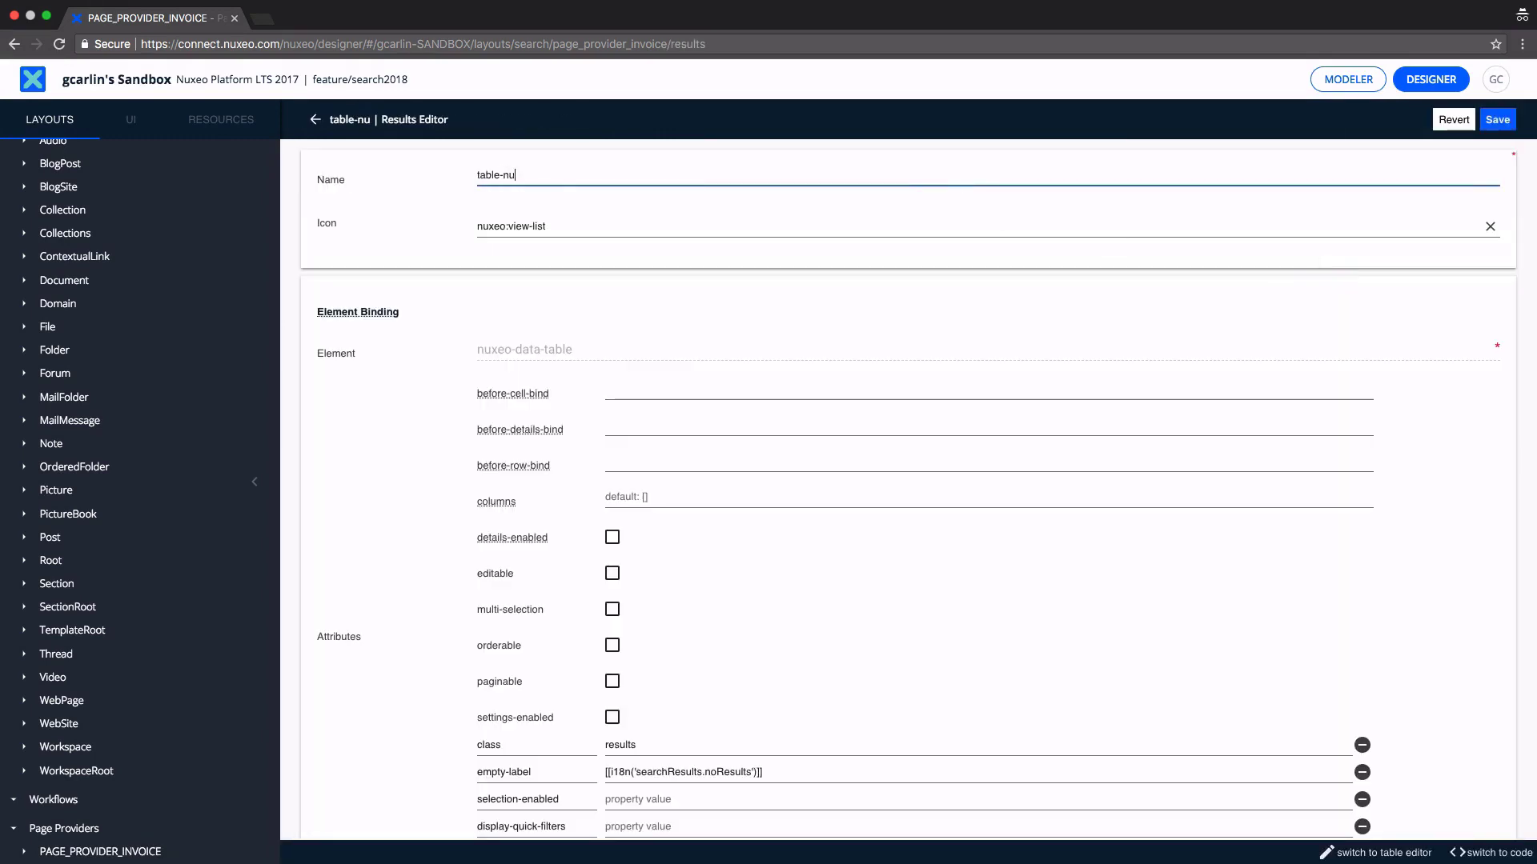
{"action": "type", "text": "xeo-university"}
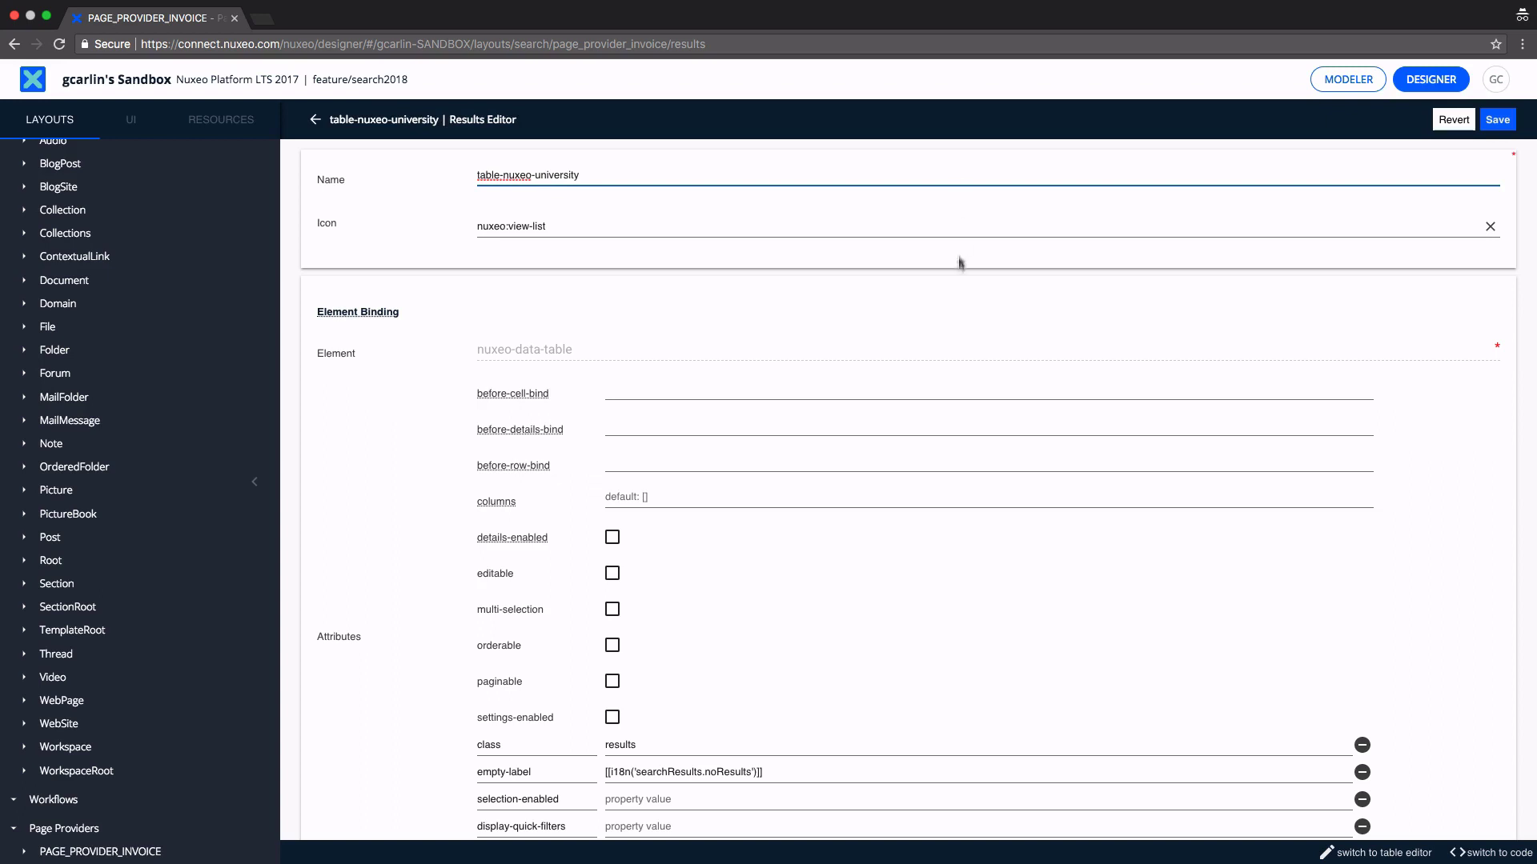
- Enable the orderable and settings-enabled attributes of the results table, and open its table editor
{"action": "left_click", "coordinate": [612, 645]}
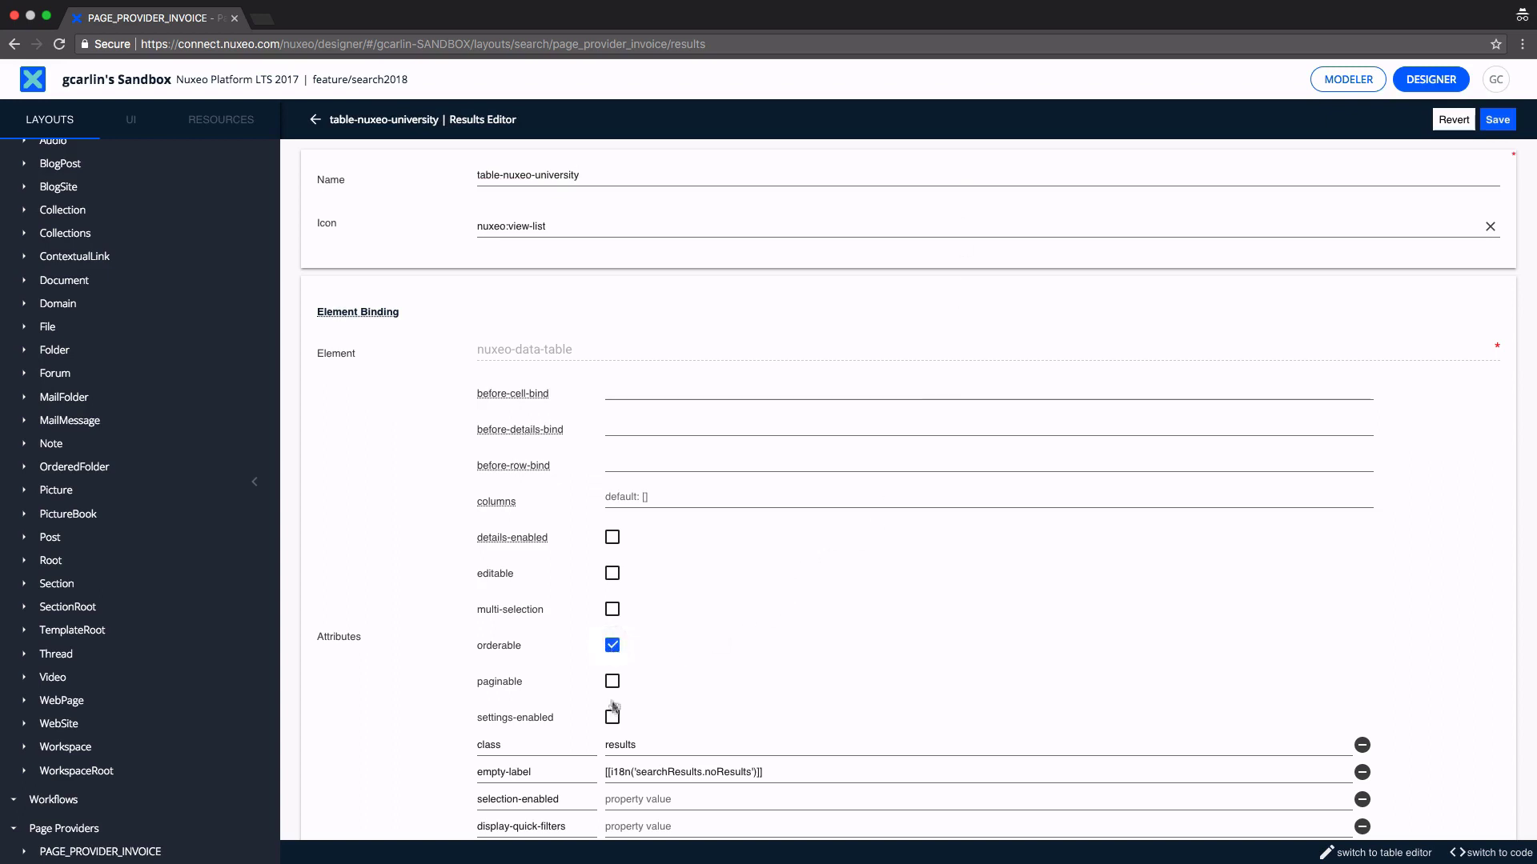
{"action": "left_click", "coordinate": [613, 713]}
{"action": "scroll", "coordinate": [708, 703], "scroll_direction": "down", "scroll_amount": 3}
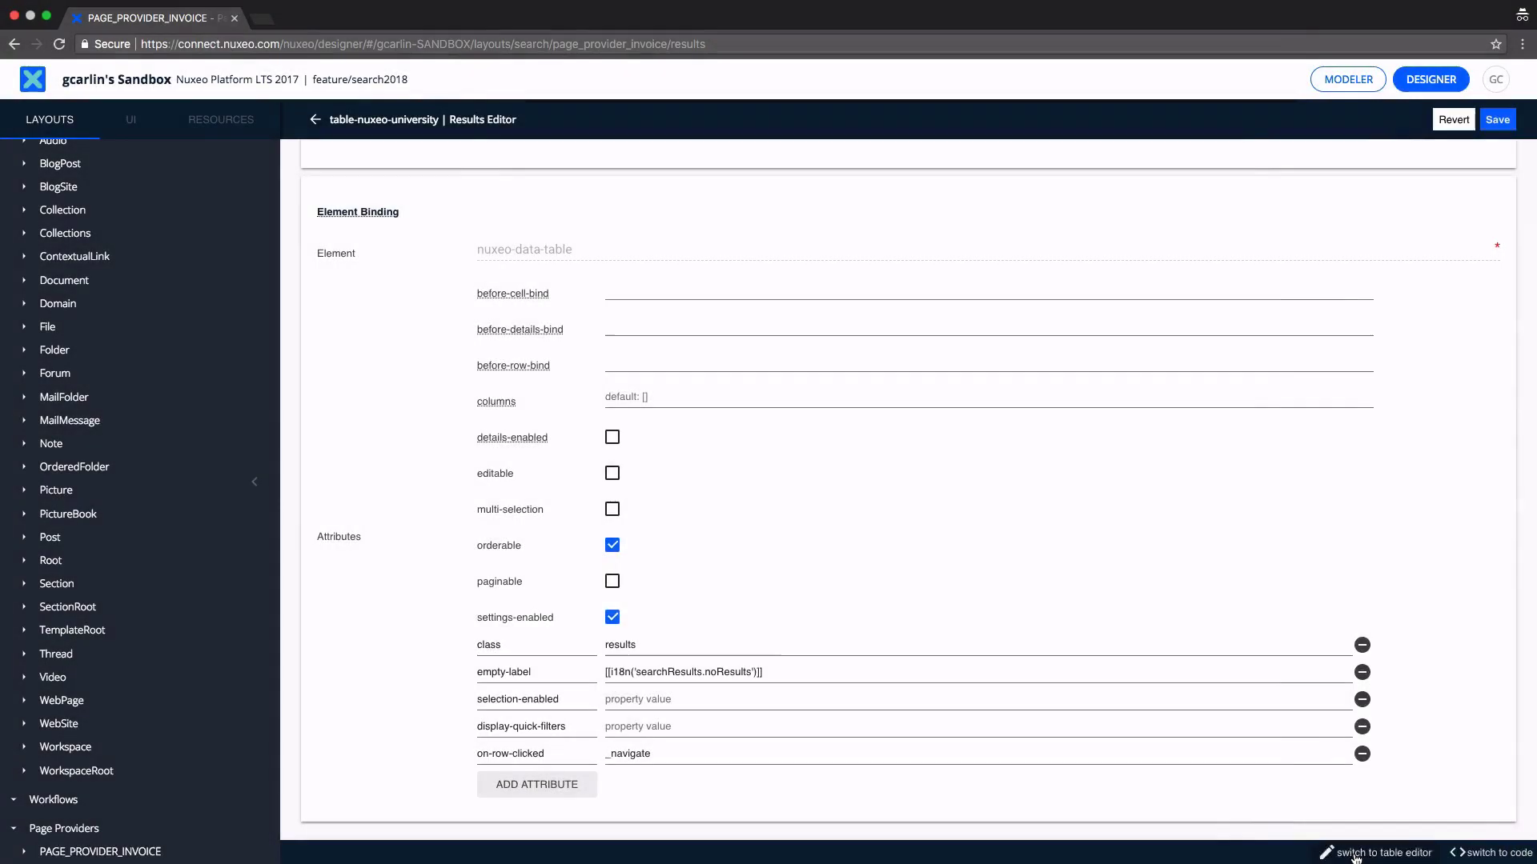
{"action": "left_click", "coordinate": [1356, 856]}
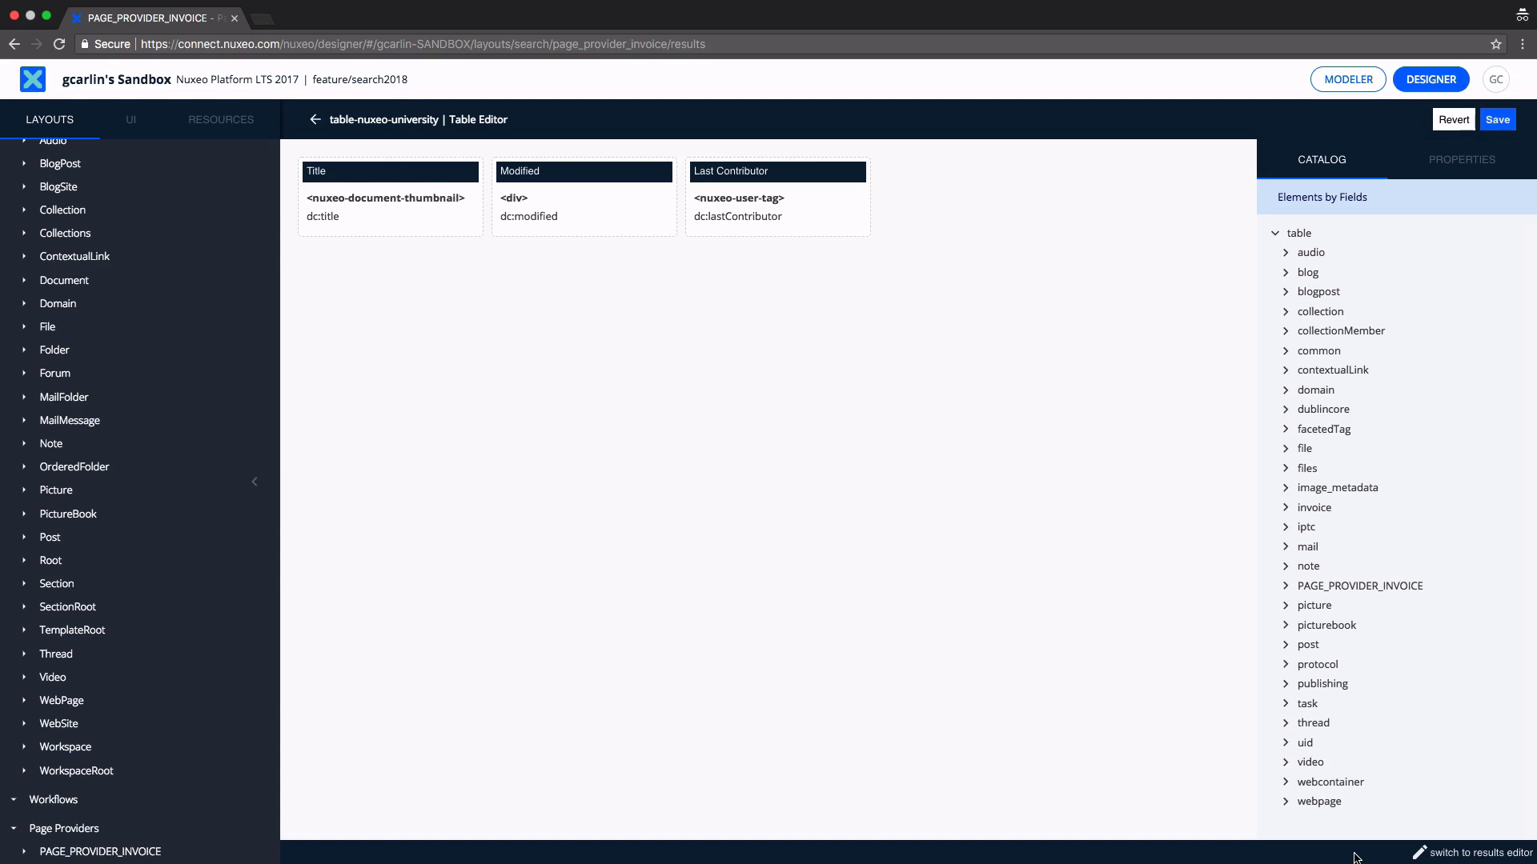
- Rename the Modified column of the results table to Modification Date
{"action": "double_click", "coordinate": [564, 172]}
{"action": "type", "text": "Modificatio"}
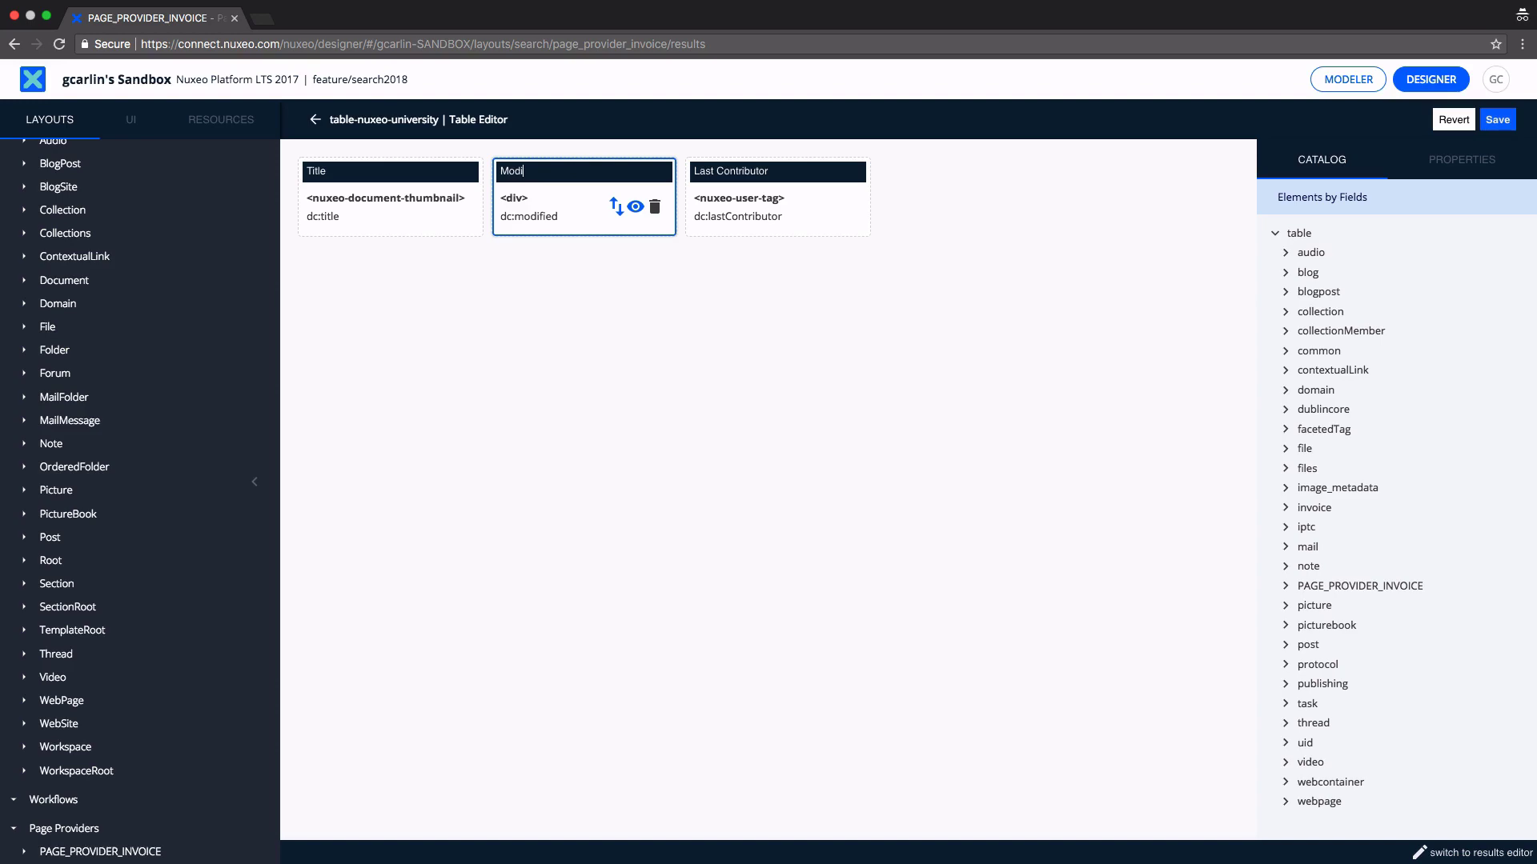
{"action": "type", "text": "n Date"}
{"action": "left_click", "coordinate": [602, 277]}
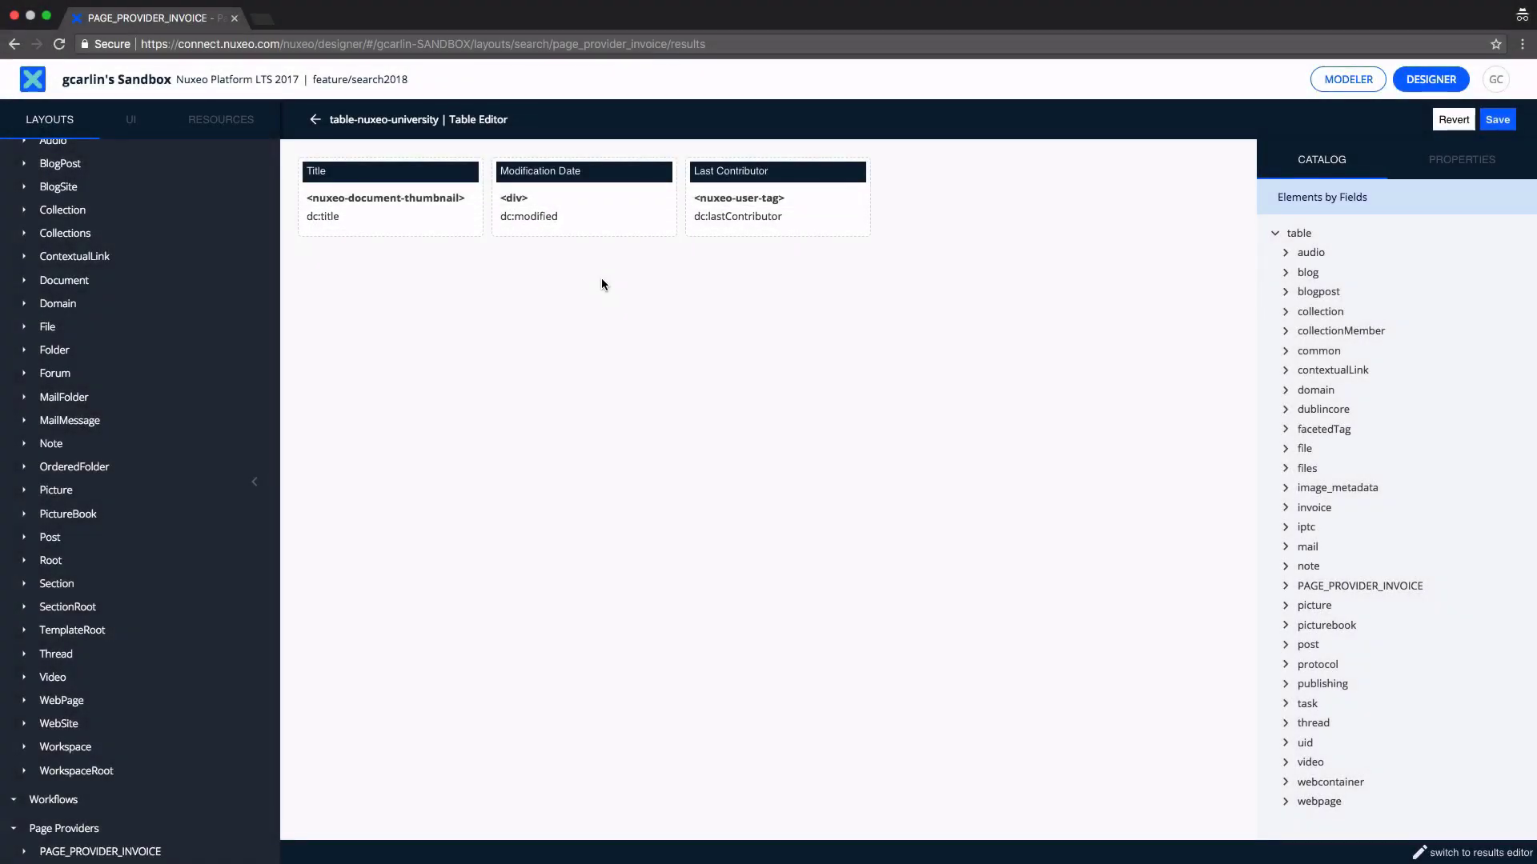
- Reorder the table columns to Last Contributor, Title, Modification Date
{"action": "mouse_move", "coordinate": [611, 205]}
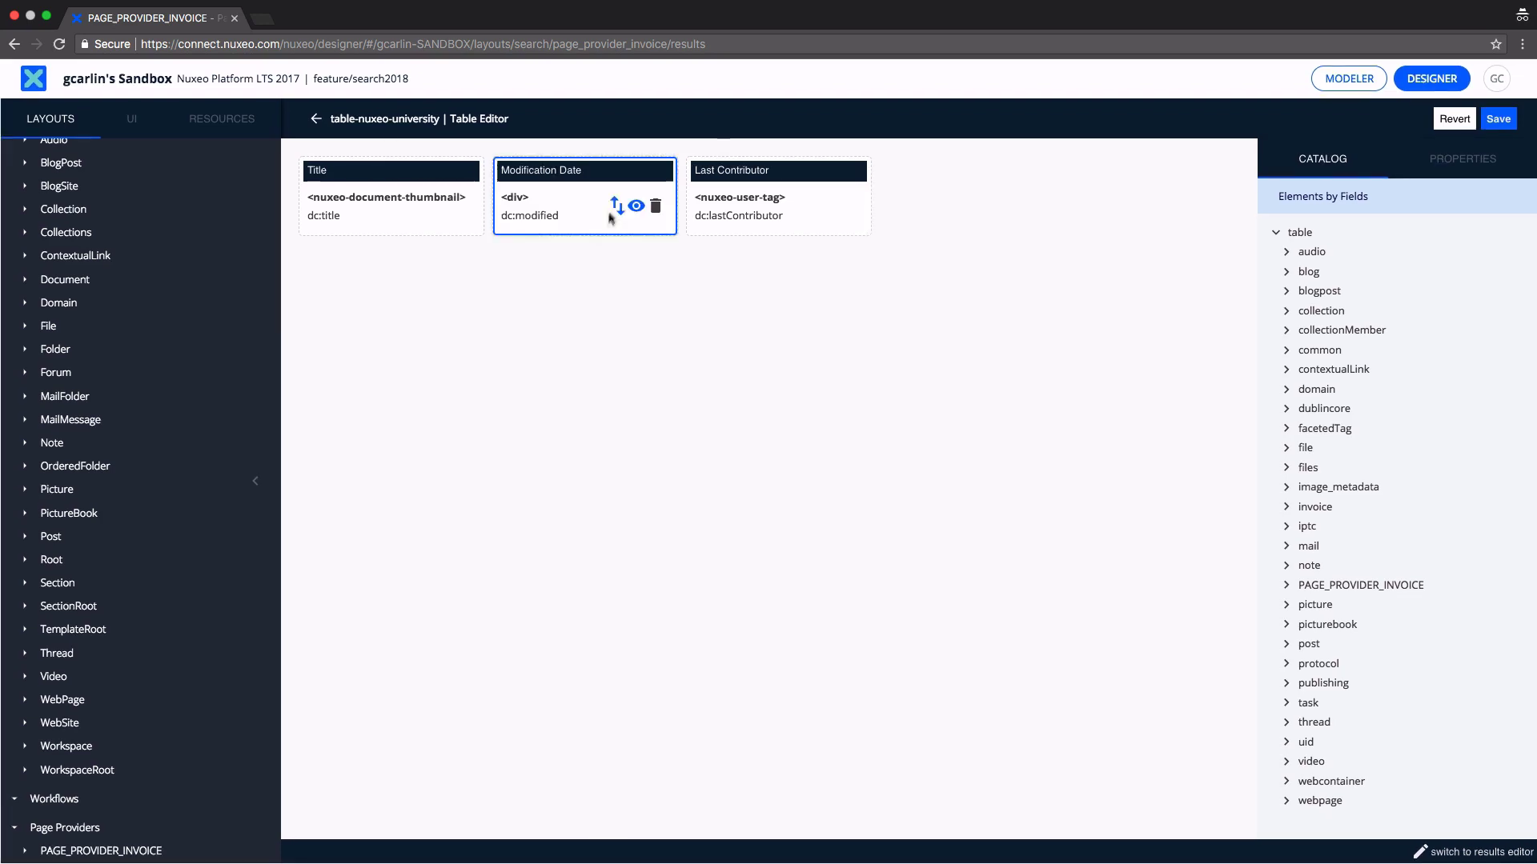
{"action": "left_click_drag", "start_coordinate": [632, 174], "coordinate": [824, 177]}
{"action": "left_click_drag", "start_coordinate": [407, 170], "coordinate": [579, 173]}
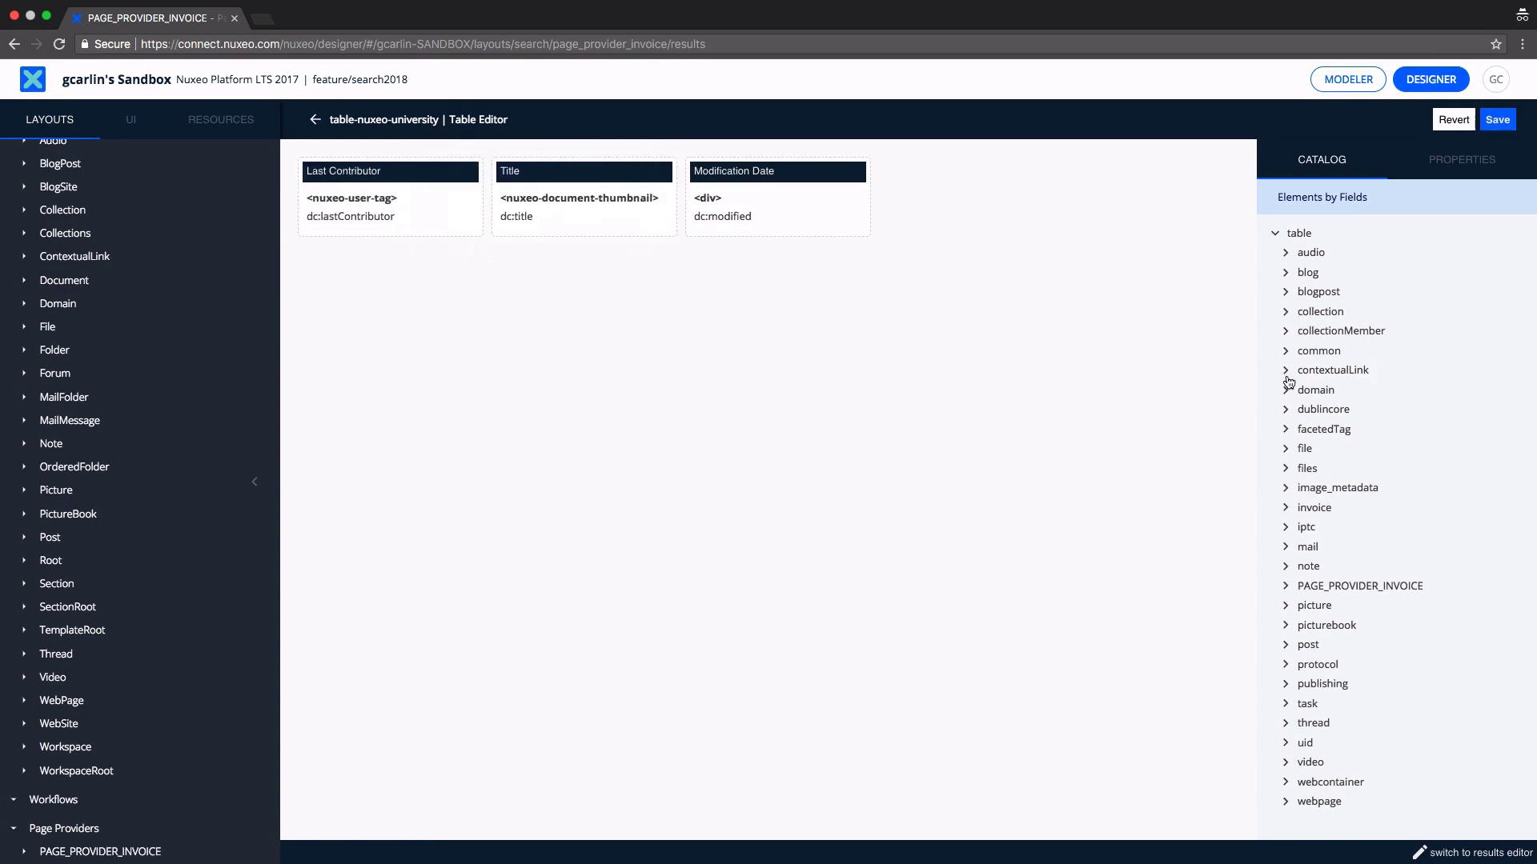
- Add the view element of the dublincore creator field as the table's last column
{"action": "left_click", "coordinate": [1285, 410]}
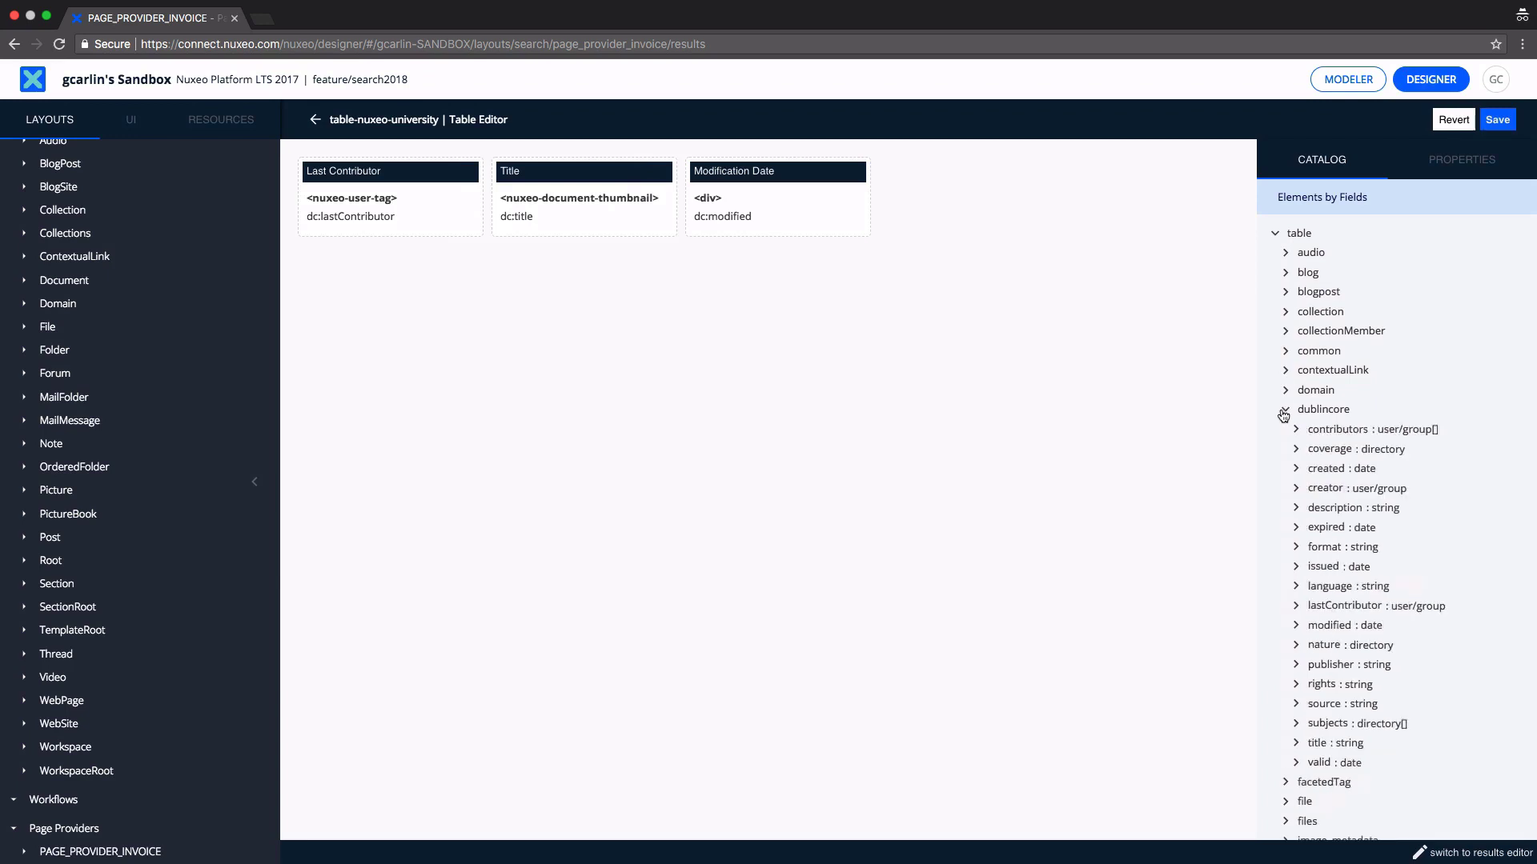
{"action": "left_click", "coordinate": [1294, 490]}
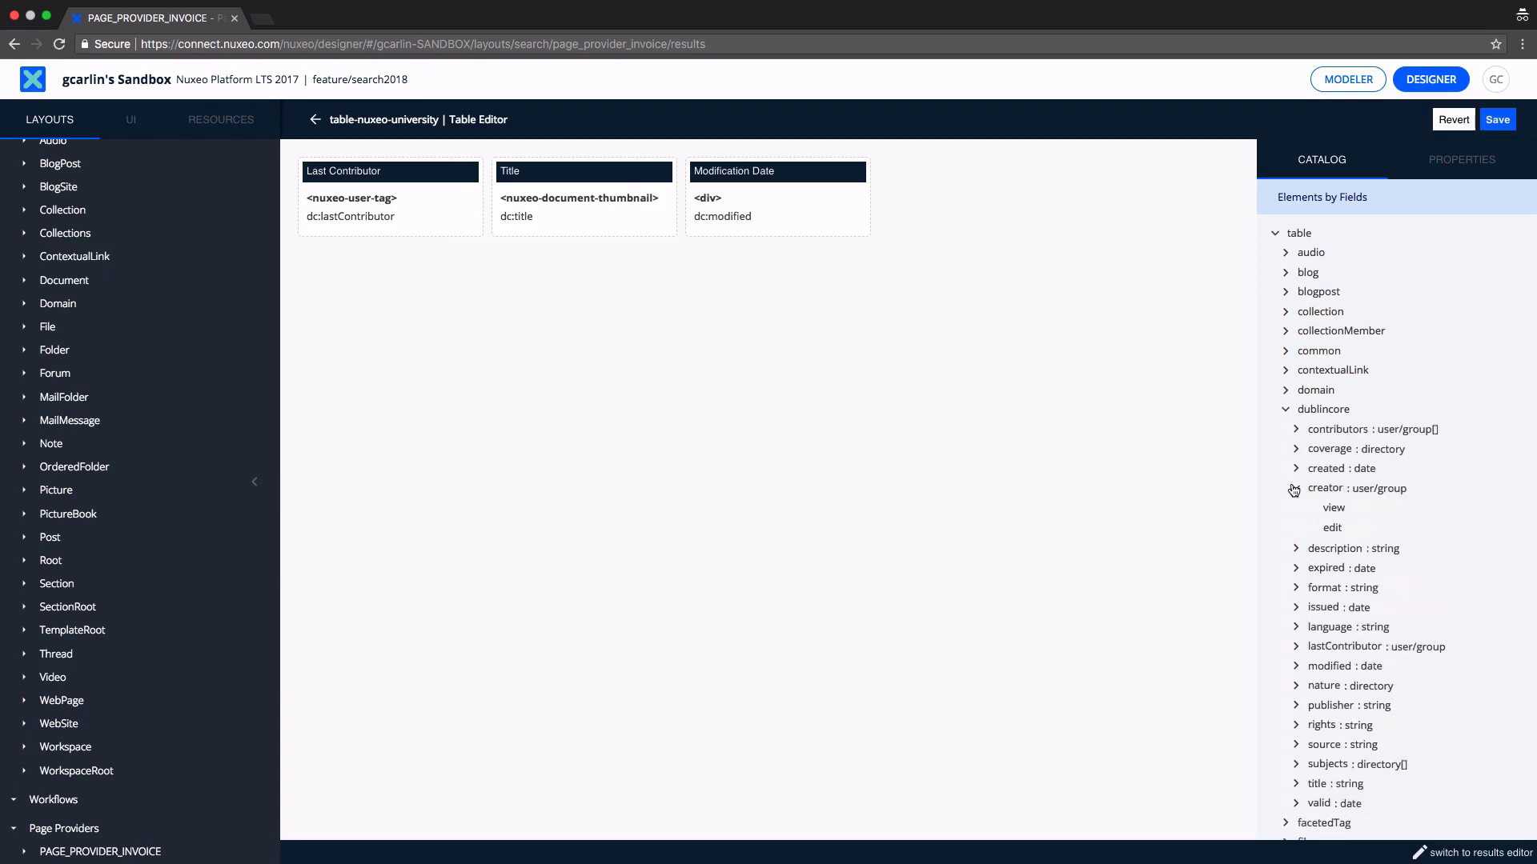
{"action": "left_click_drag", "start_coordinate": [1330, 509], "coordinate": [1005, 207]}
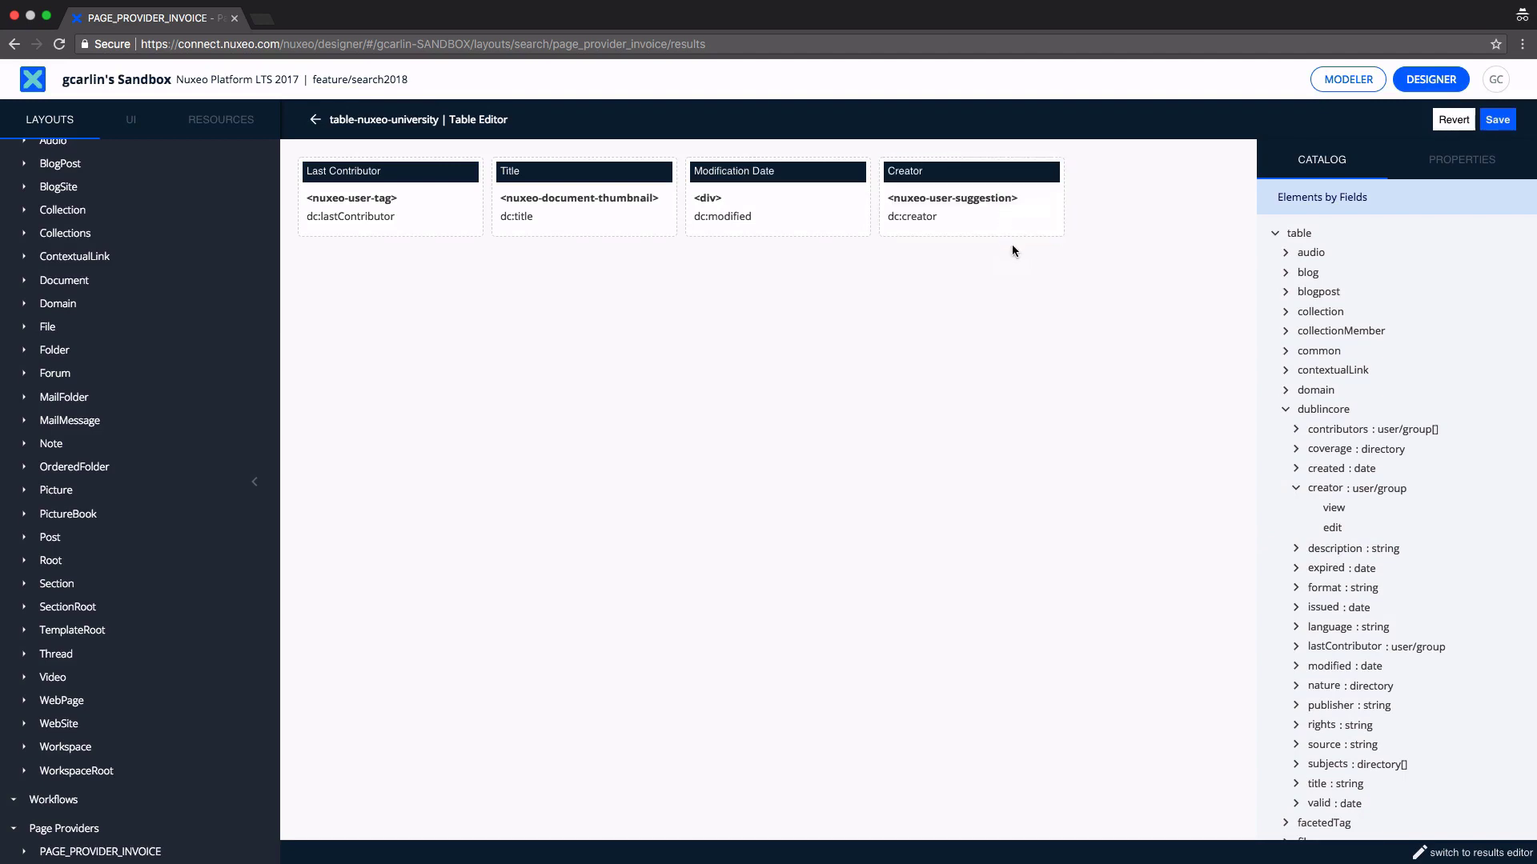
- Hide and show the Creator column again, and delete all existing columns from the table
{"action": "mouse_move", "coordinate": [1004, 213]}
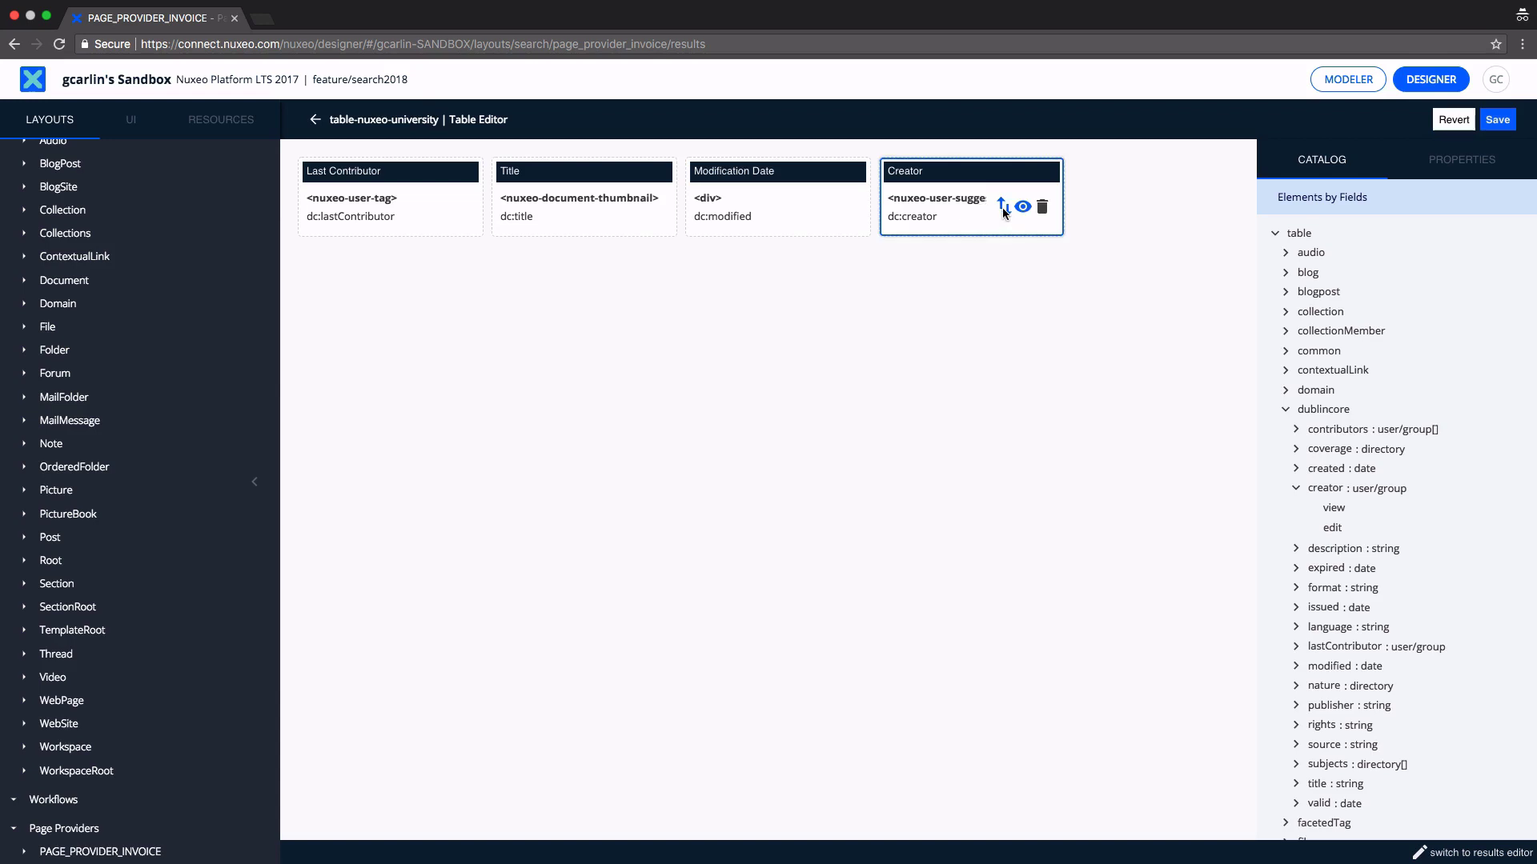
{"action": "left_click", "coordinate": [1023, 209]}
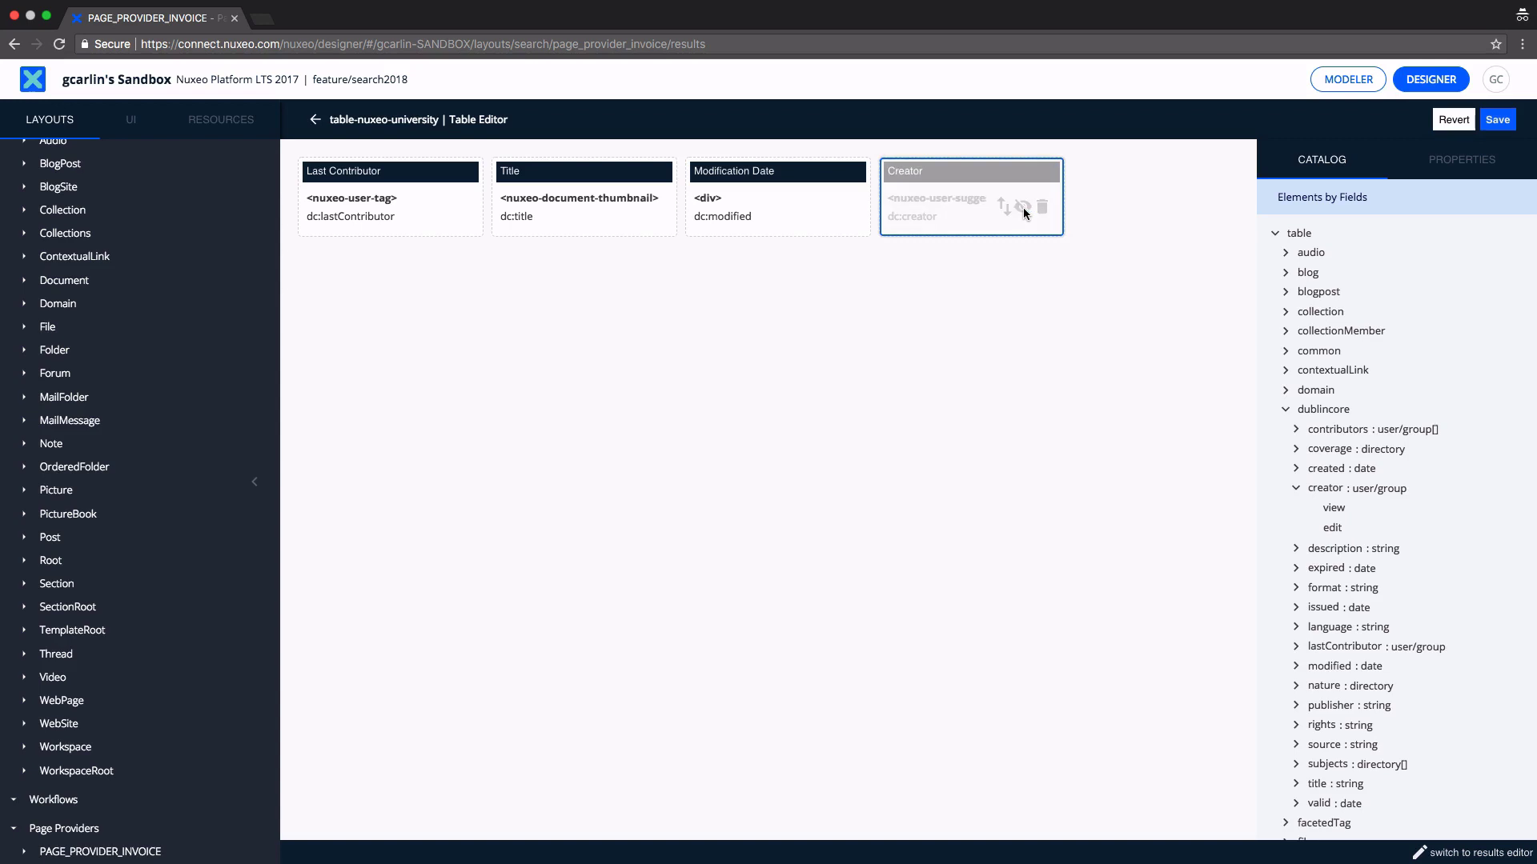
{"action": "left_click", "coordinate": [1023, 208]}
{"action": "left_click", "coordinate": [1040, 208]}
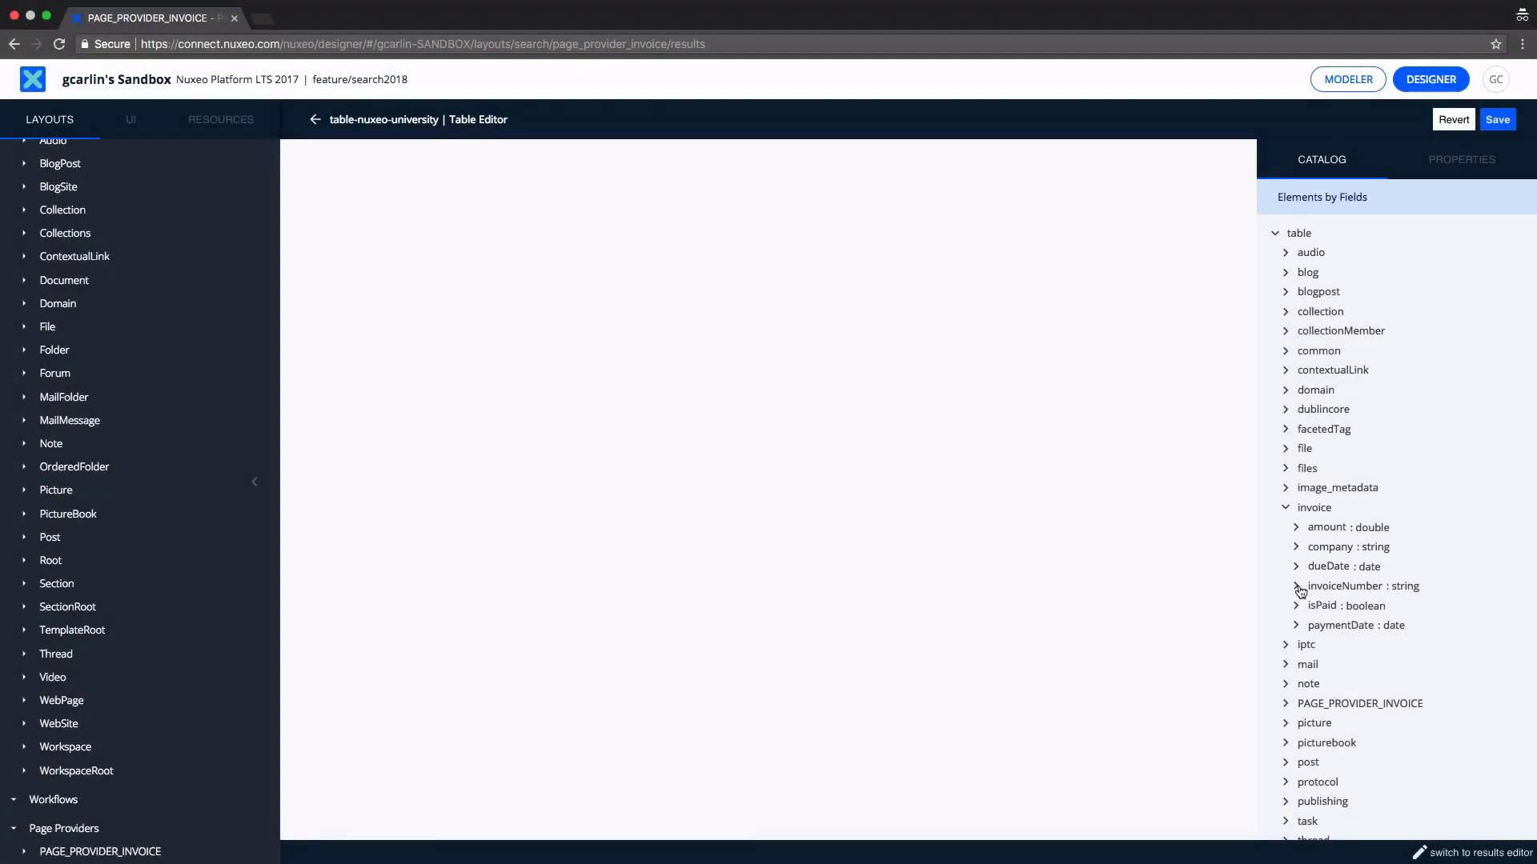
- Add view columns for the invoice's invoiceNumber, amount, paymentDate and company fields and the dublincore created field to the table
{"action": "left_click", "coordinate": [1297, 587]}
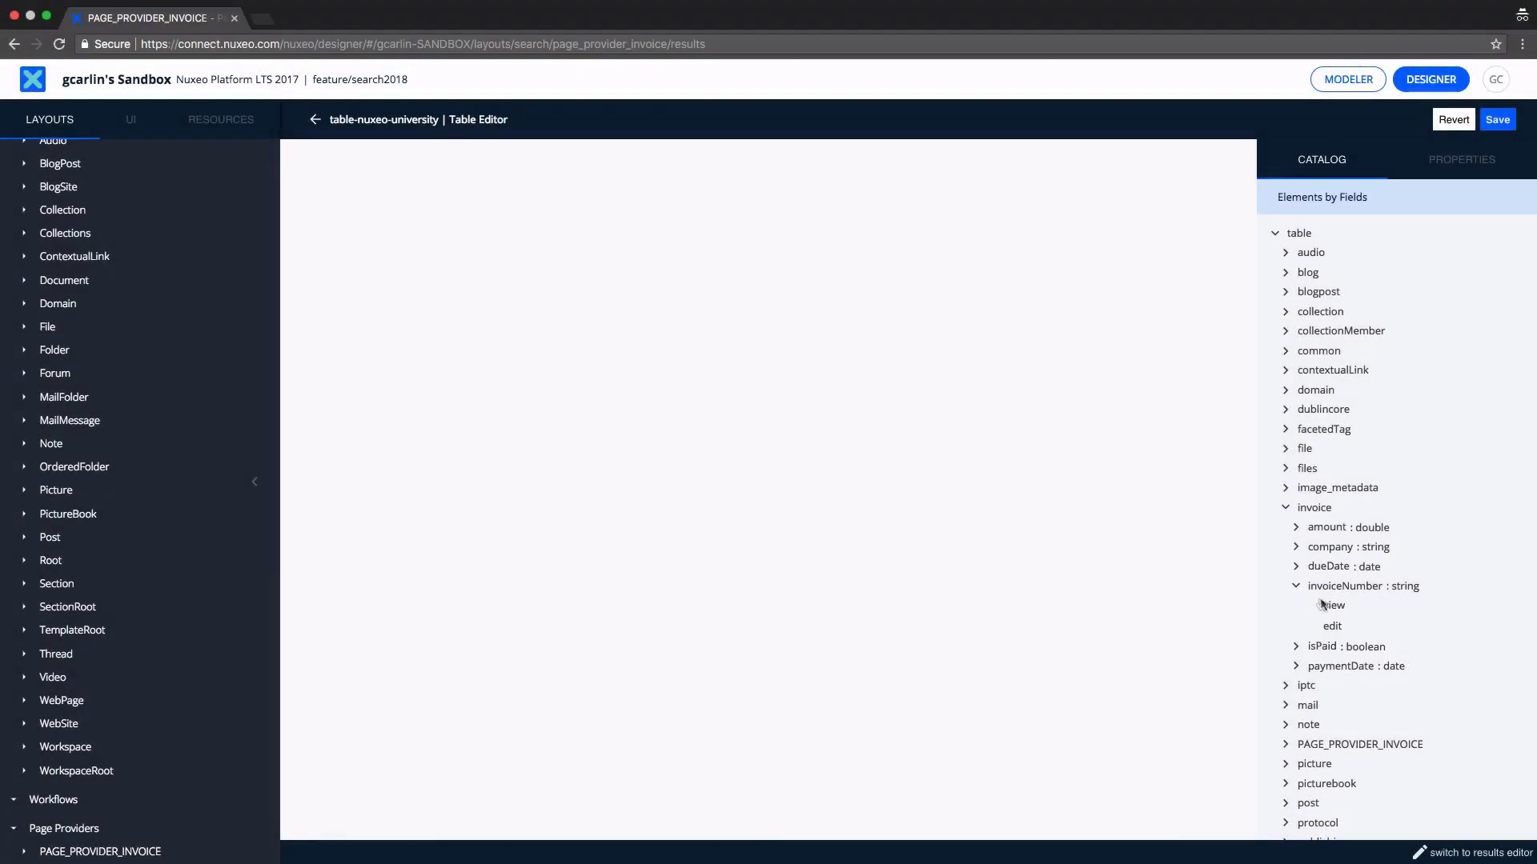
{"action": "left_click_drag", "start_coordinate": [1330, 606], "coordinate": [977, 474]}
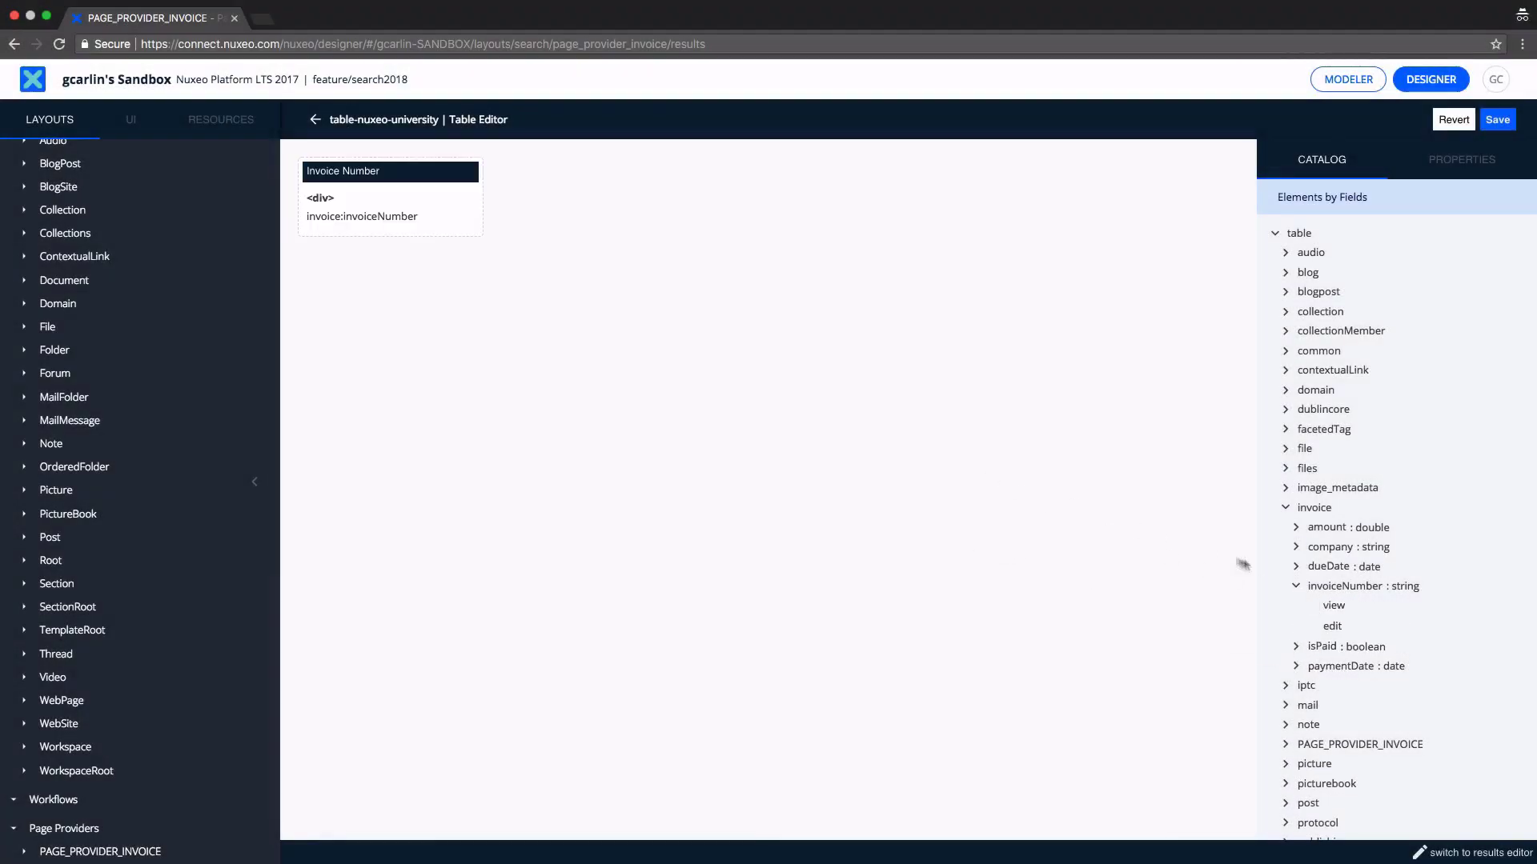
{"action": "left_click", "coordinate": [1296, 586]}
{"action": "left_click", "coordinate": [1295, 529]}
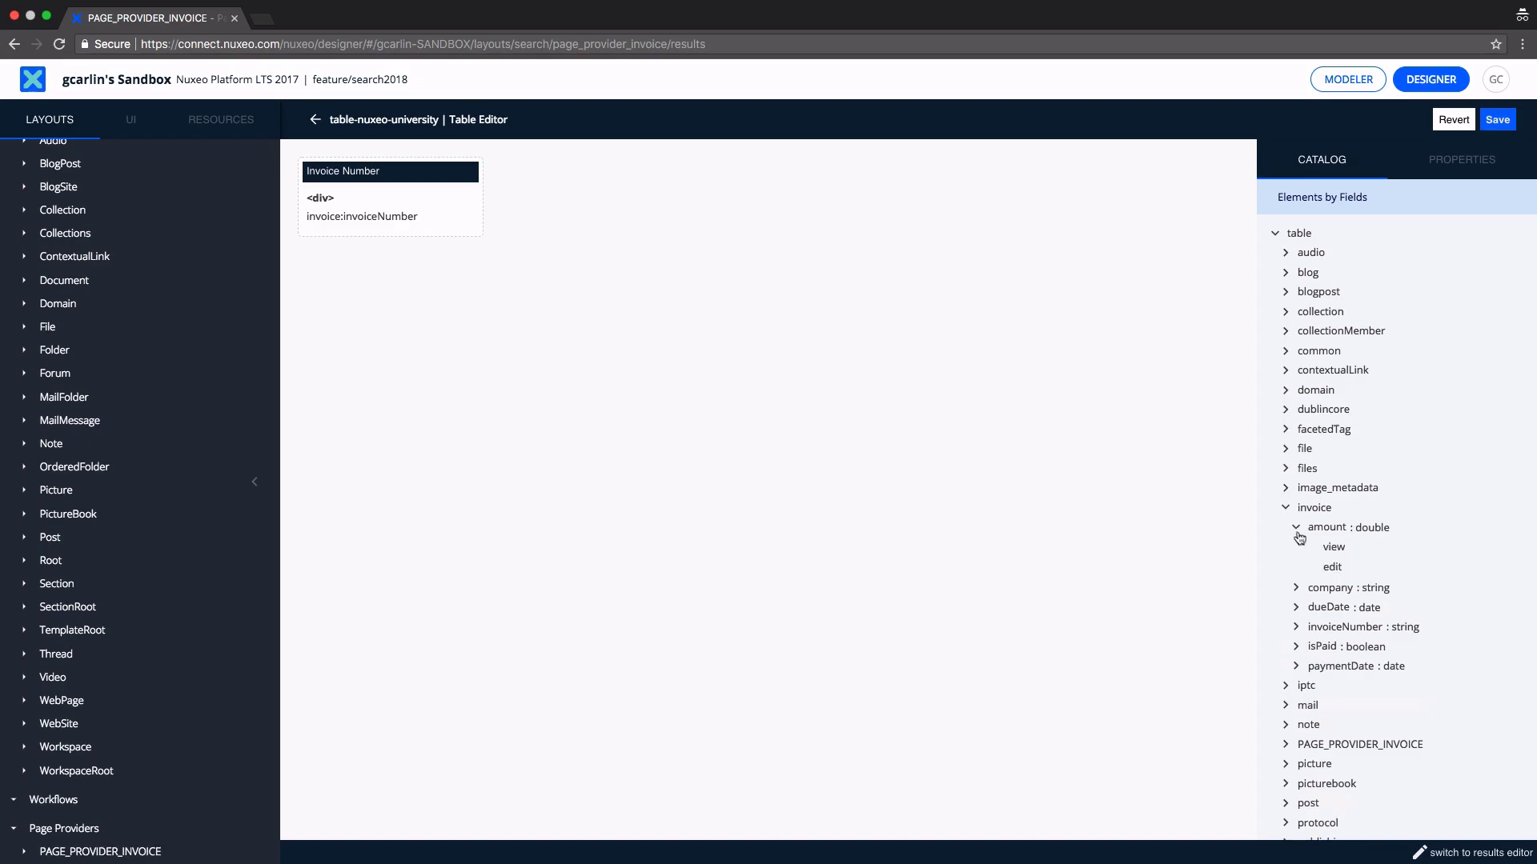
{"action": "left_click_drag", "start_coordinate": [1334, 547], "coordinate": [1089, 489]}
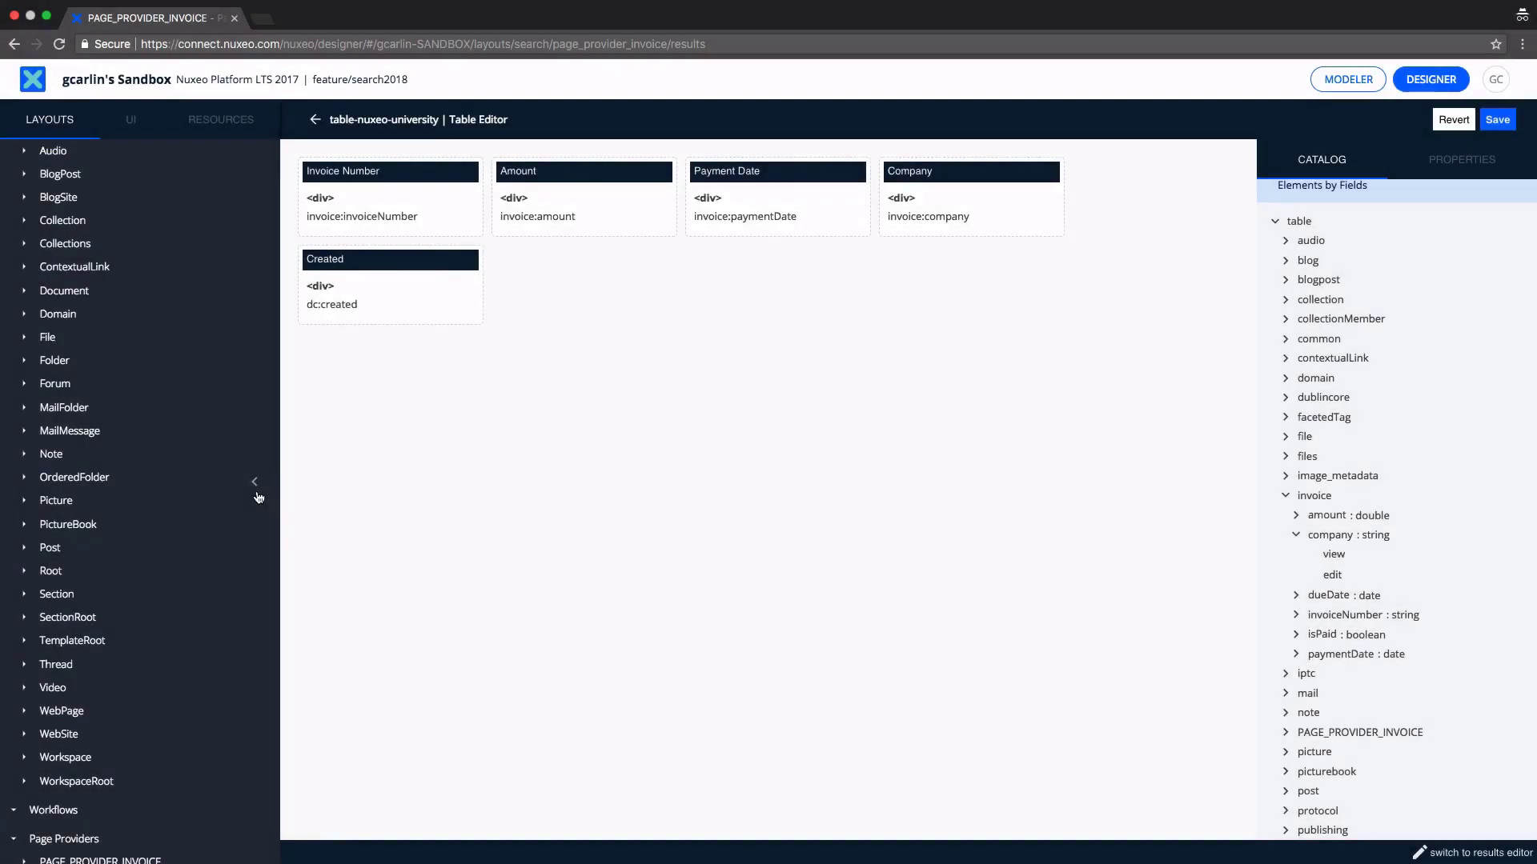
- Collapse the layout tree, return to the table's results settings and view the results layout's source code
{"action": "left_click", "coordinate": [256, 489]}
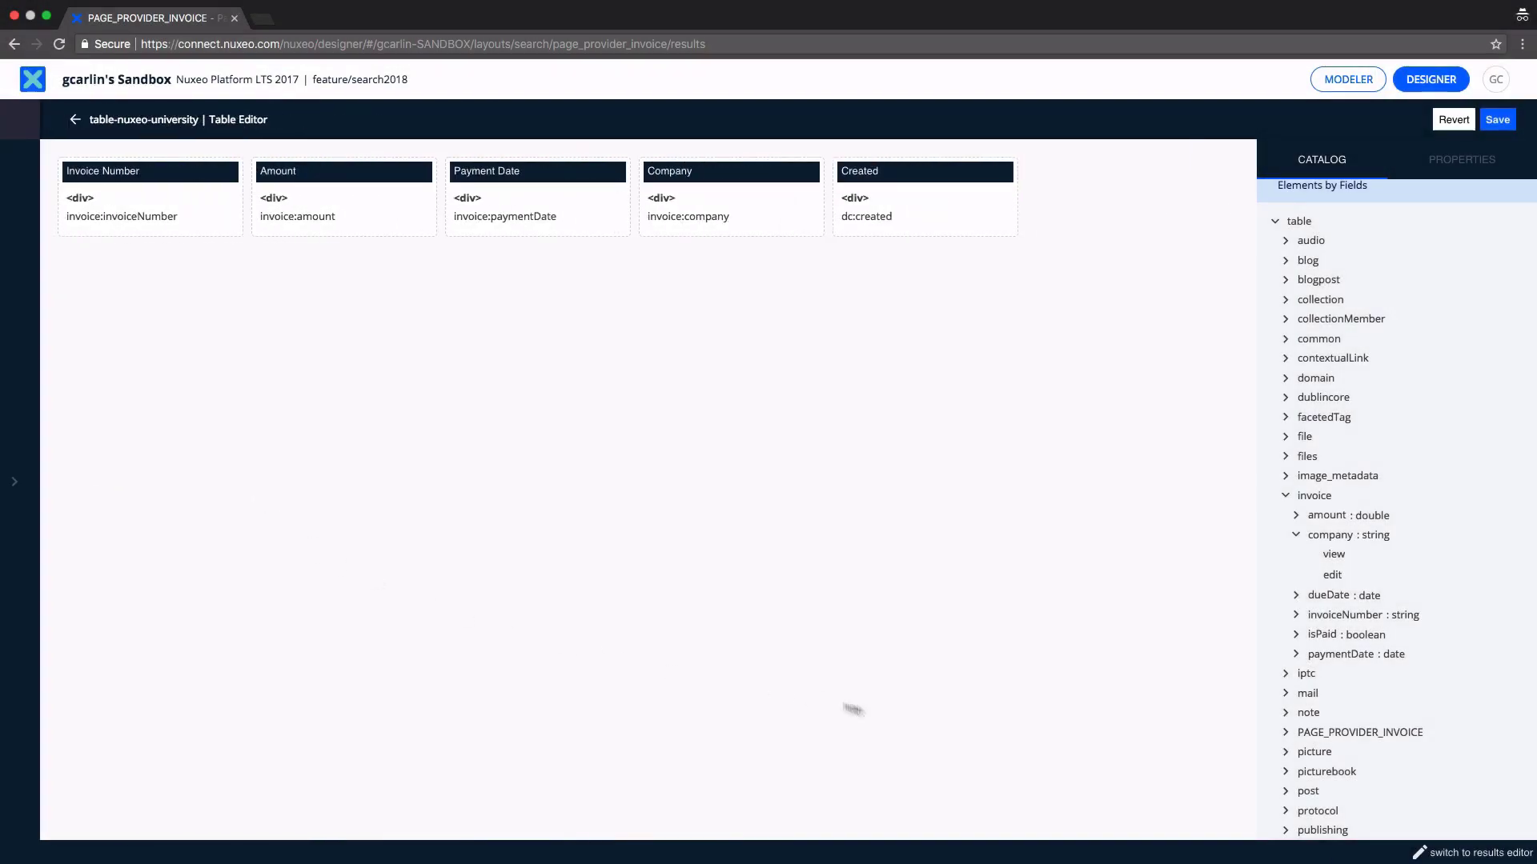
{"action": "left_click", "coordinate": [1445, 857]}
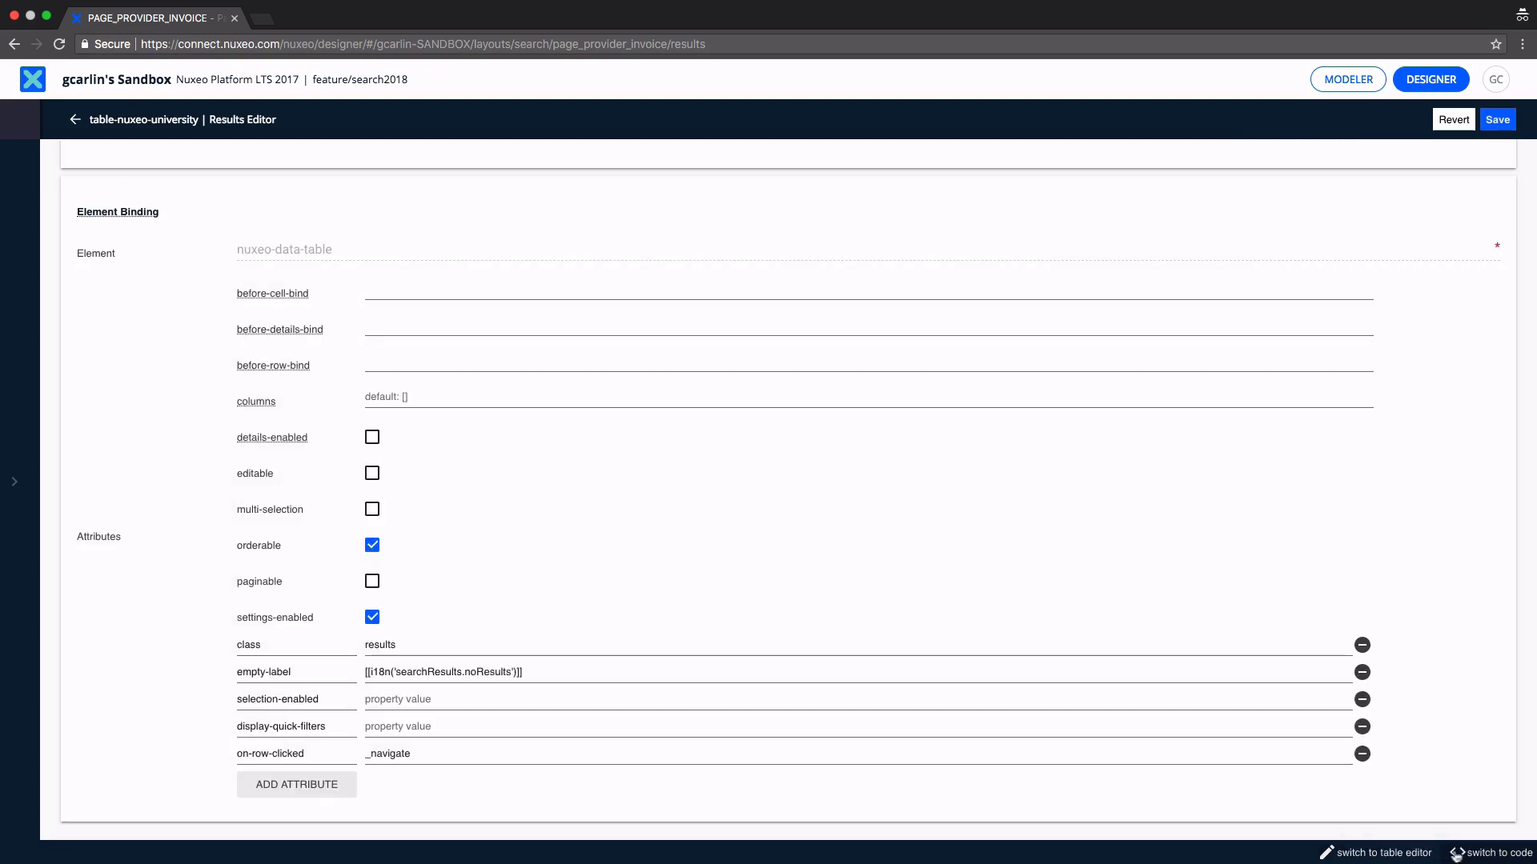
{"action": "left_click", "coordinate": [1459, 855]}
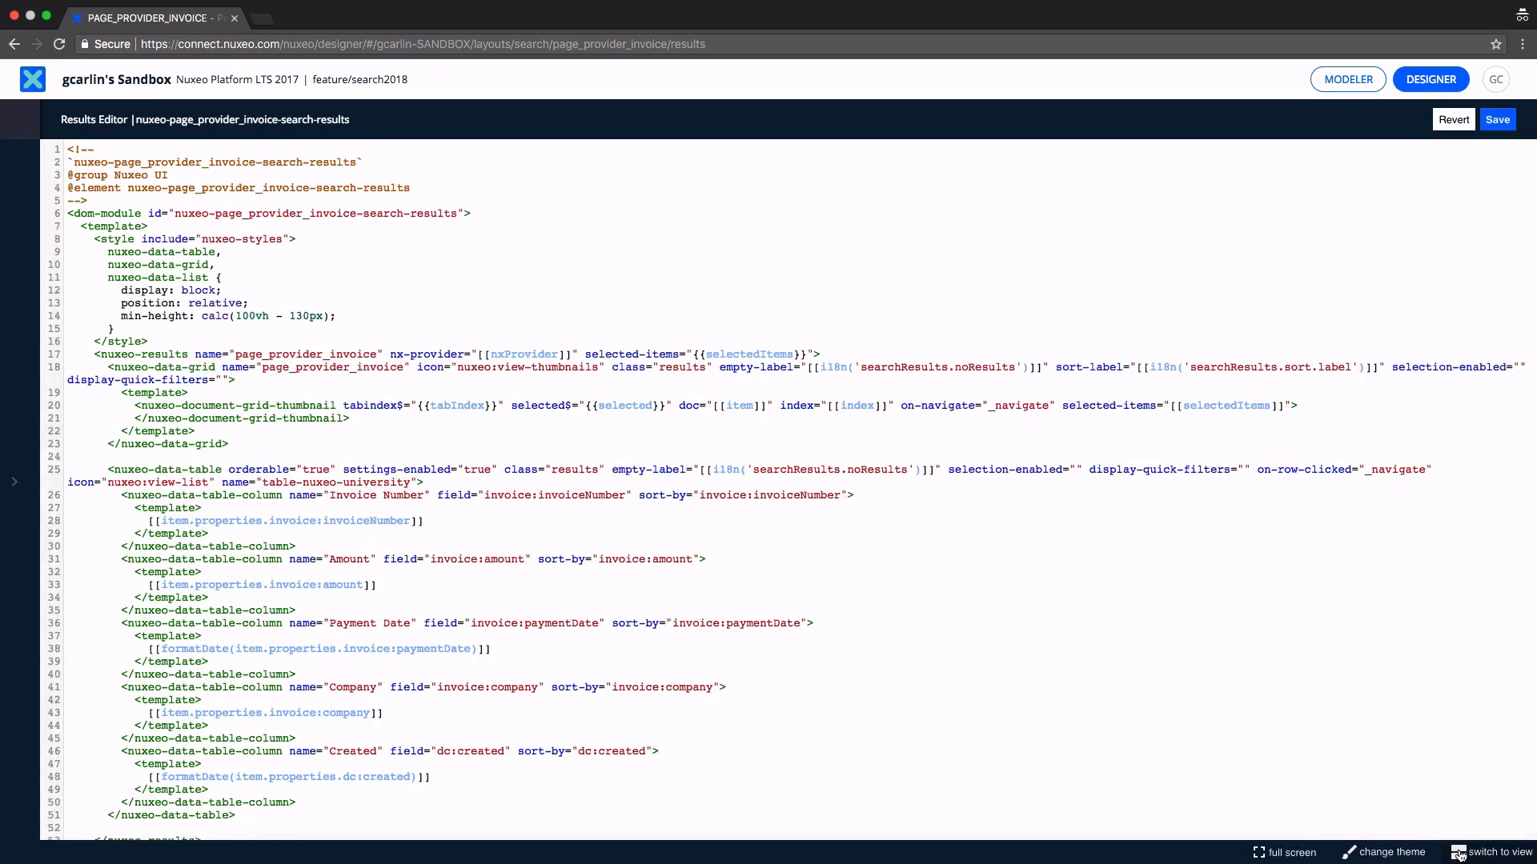
- Examine the rest of the results layout's source code, from the table column definitions to the closing script
{"action": "scroll", "coordinate": [1382, 810], "scroll_direction": "down", "scroll_amount": 3}
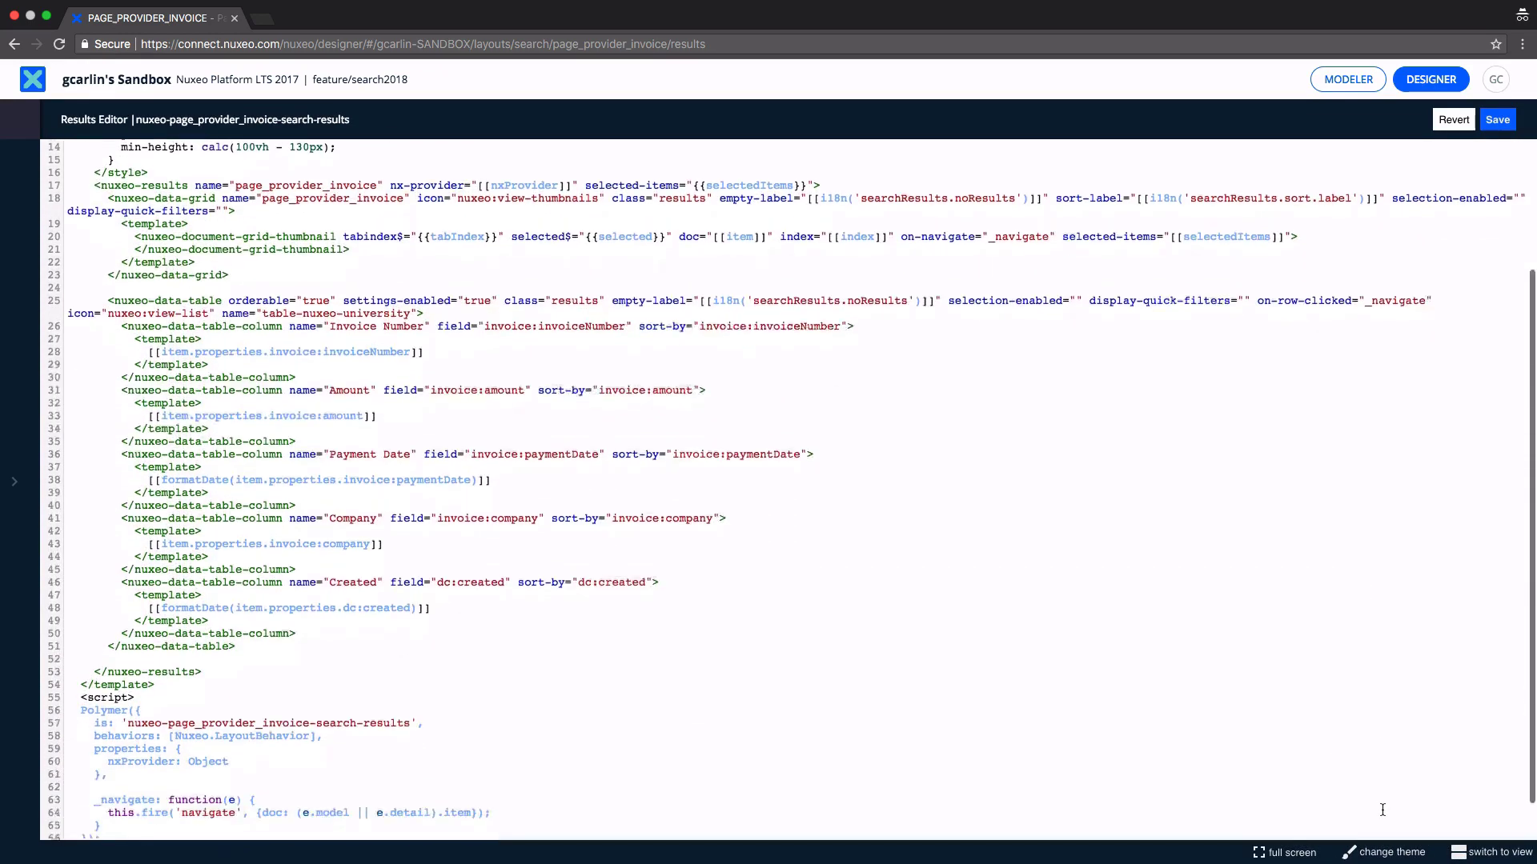
{"action": "scroll", "coordinate": [1383, 810], "scroll_direction": "down", "scroll_amount": 1}
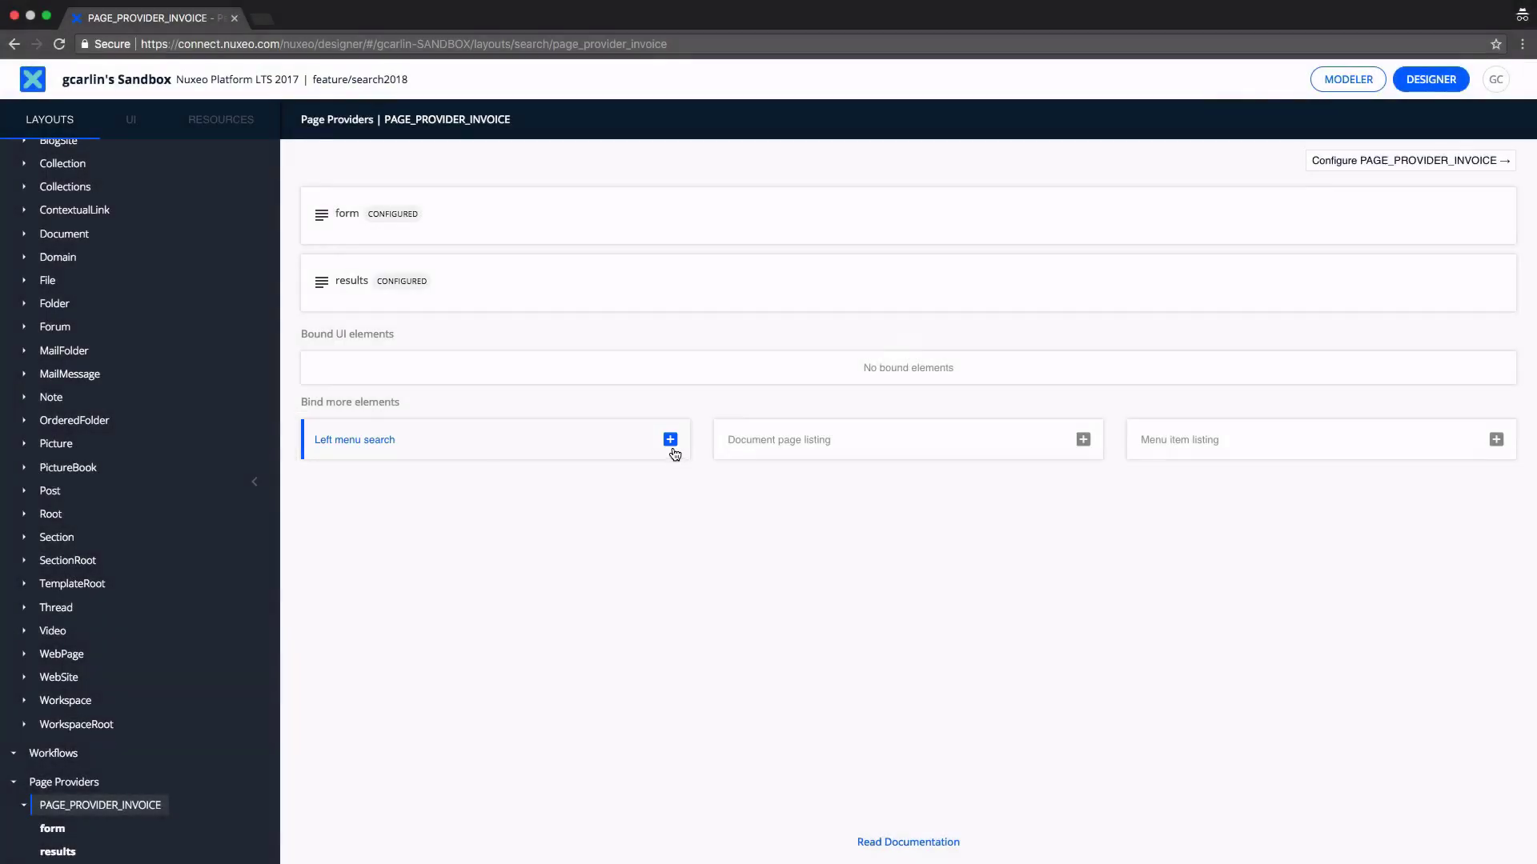
- Bind a left menu search to PAGE_PROVIDER_INVOICE with name invoice-search, label Search, icon icons:search and order 1
{"action": "left_click", "coordinate": [671, 440]}
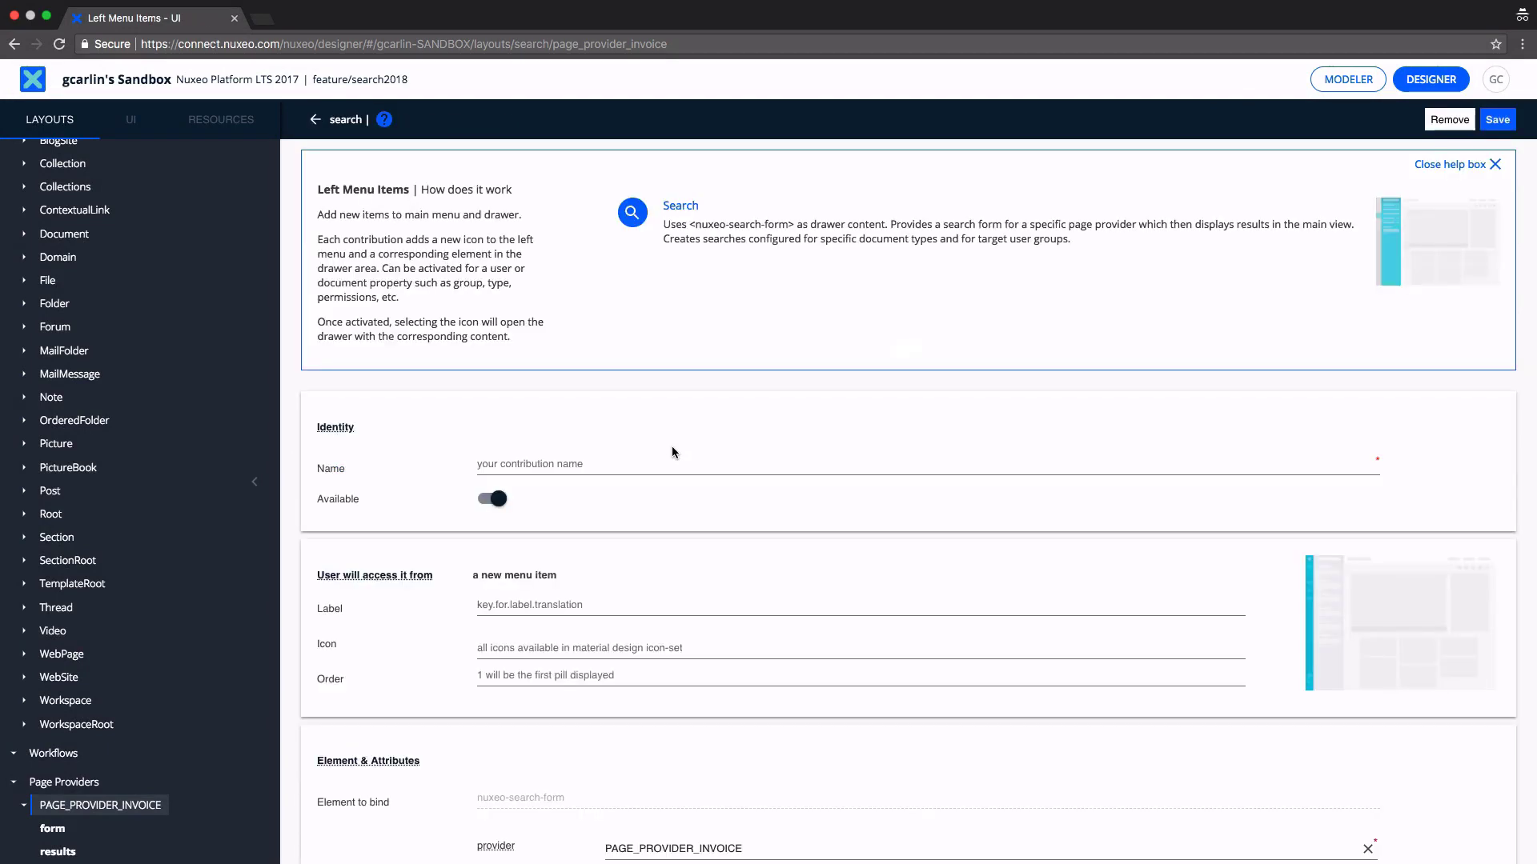
{"action": "left_click", "coordinate": [663, 463]}
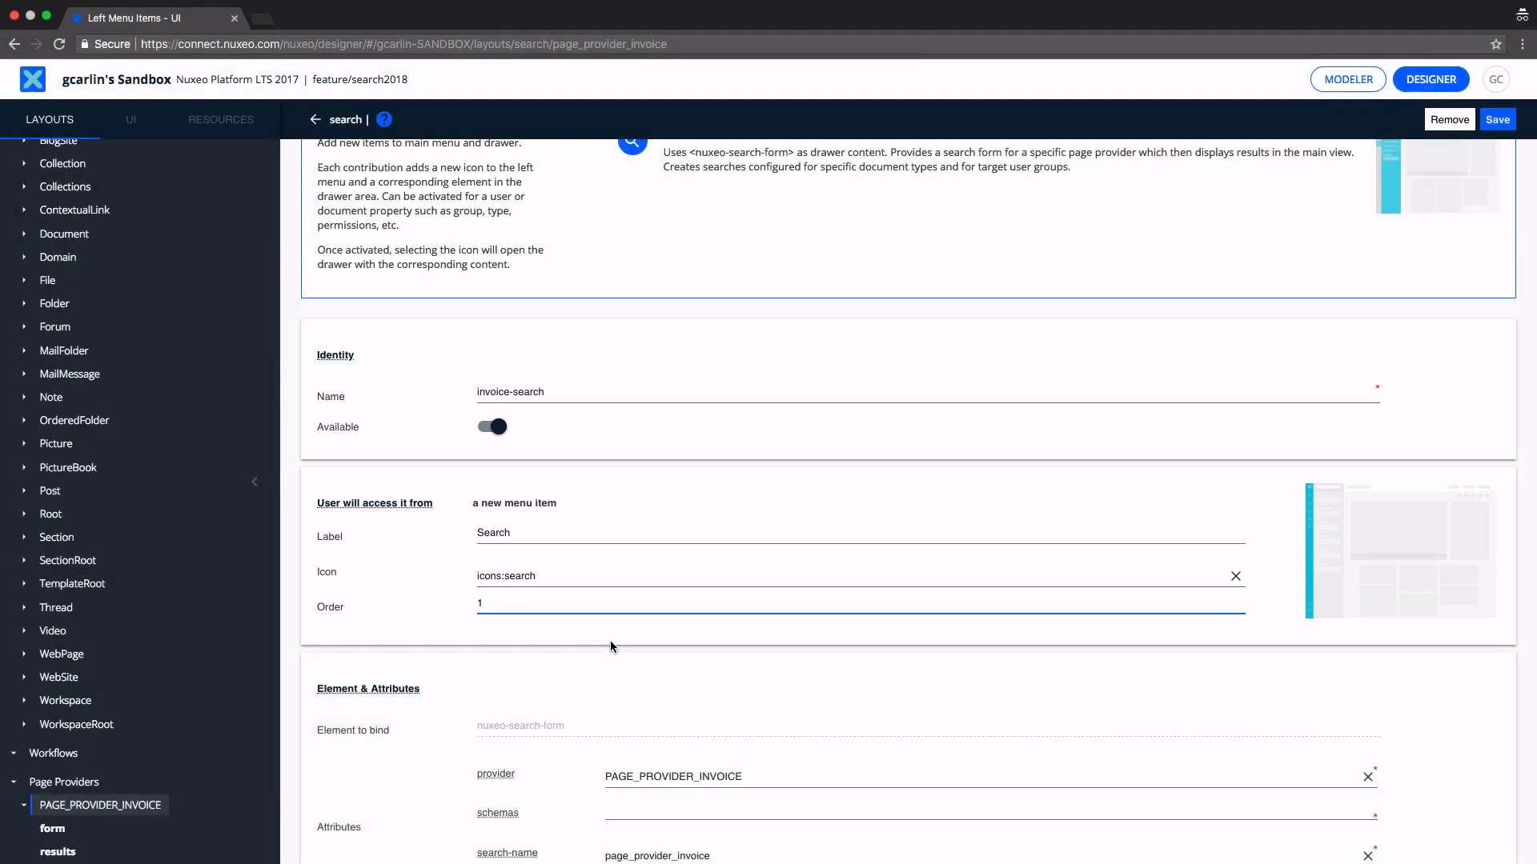
{"action": "left_click", "coordinate": [612, 645]}
{"action": "scroll", "coordinate": [611, 646], "scroll_direction": "down", "scroll_amount": 5}
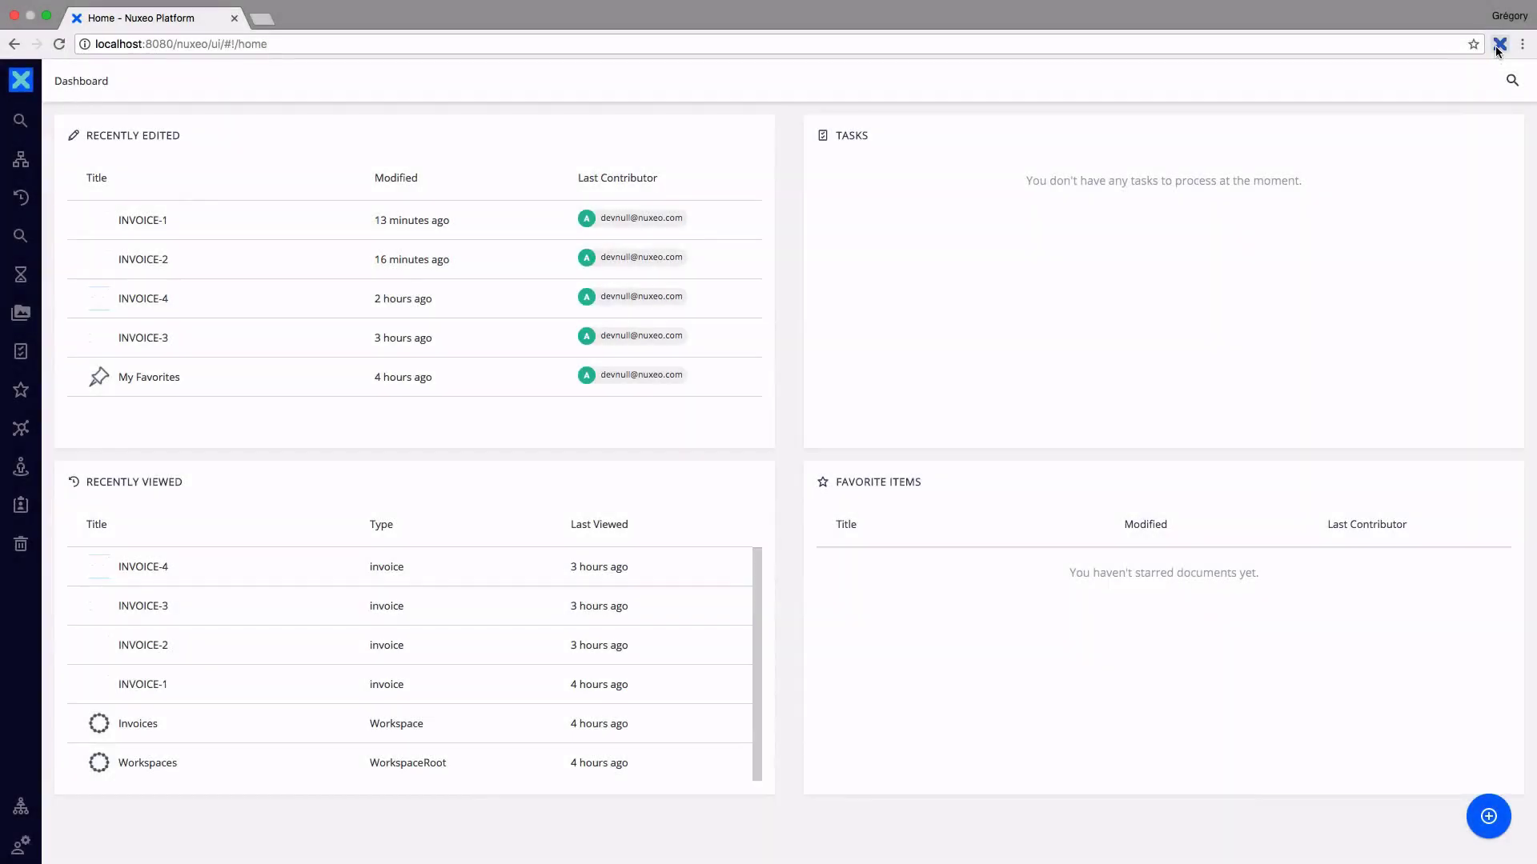
- Switch to the local Nuxeo Platform, hot-reload the server and open the Invoice Search form
{"action": "left_click", "coordinate": [1498, 48]}
{"action": "left_click", "coordinate": [1319, 168]}
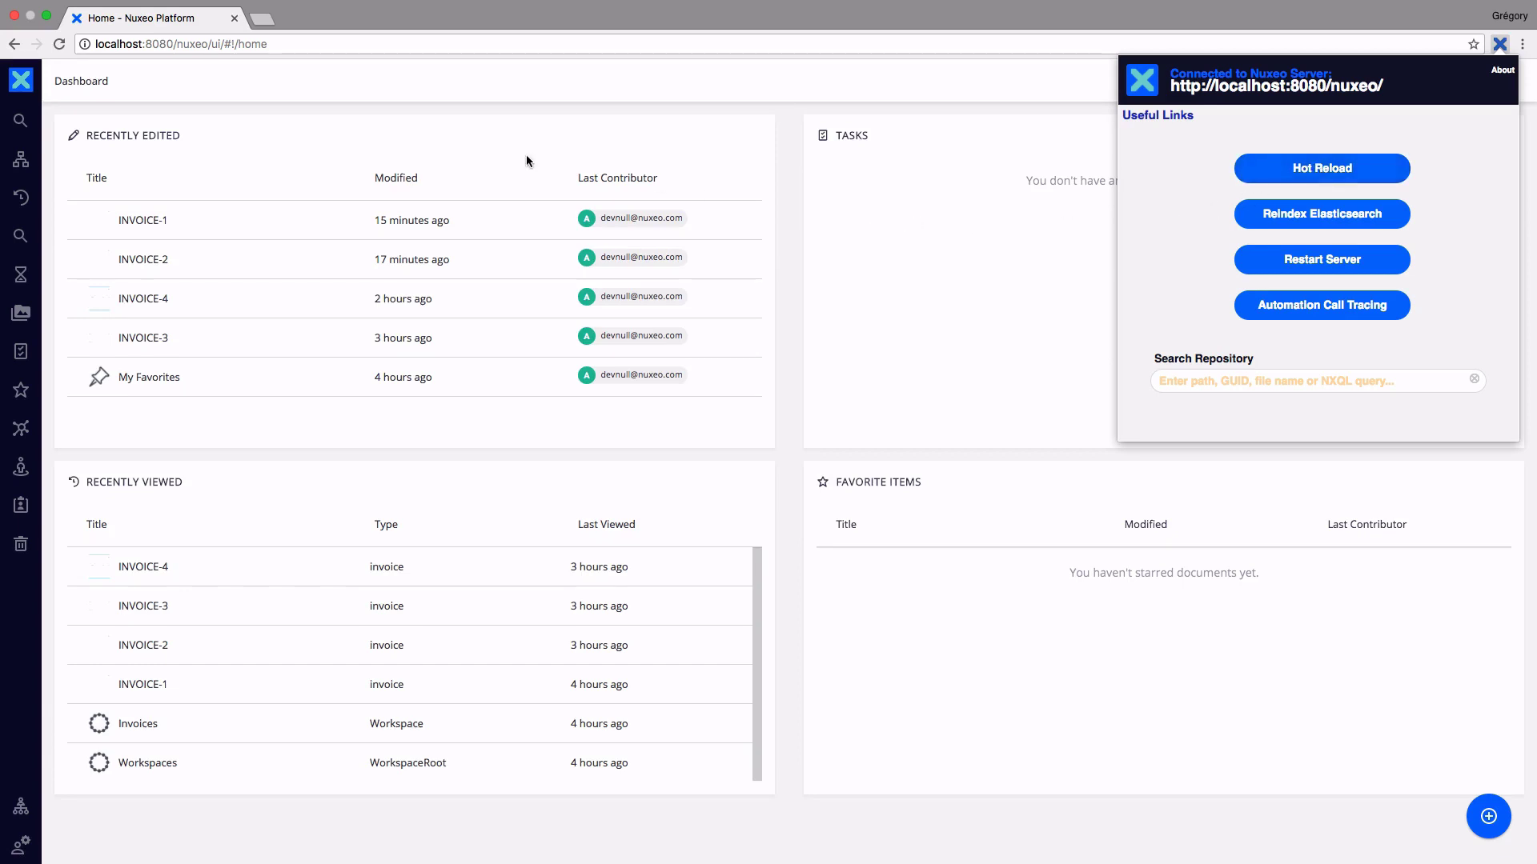
{"action": "left_click", "coordinate": [24, 122]}
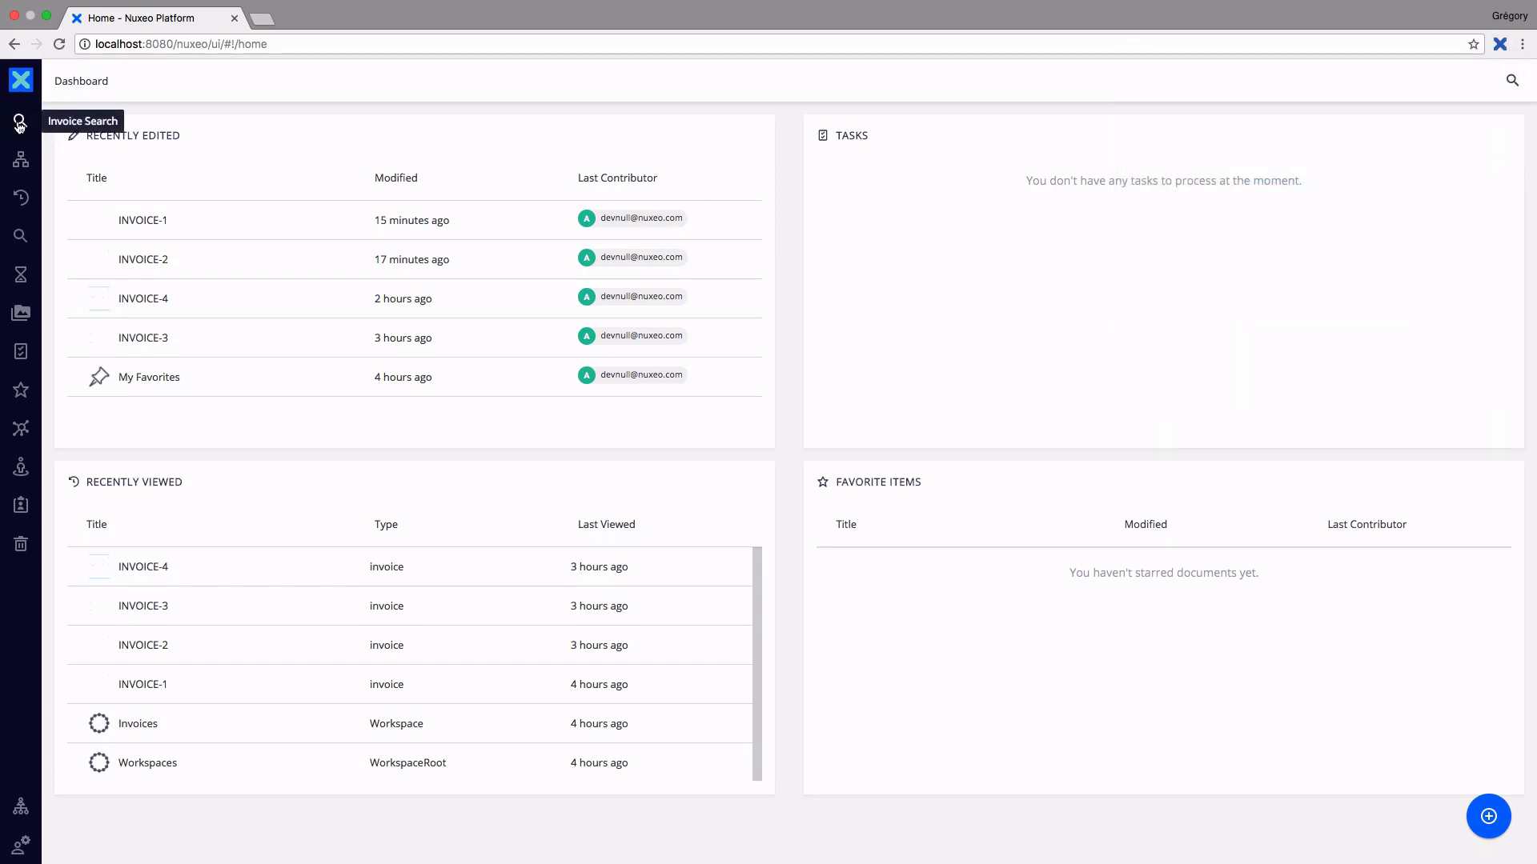
{"action": "left_click", "coordinate": [20, 122]}
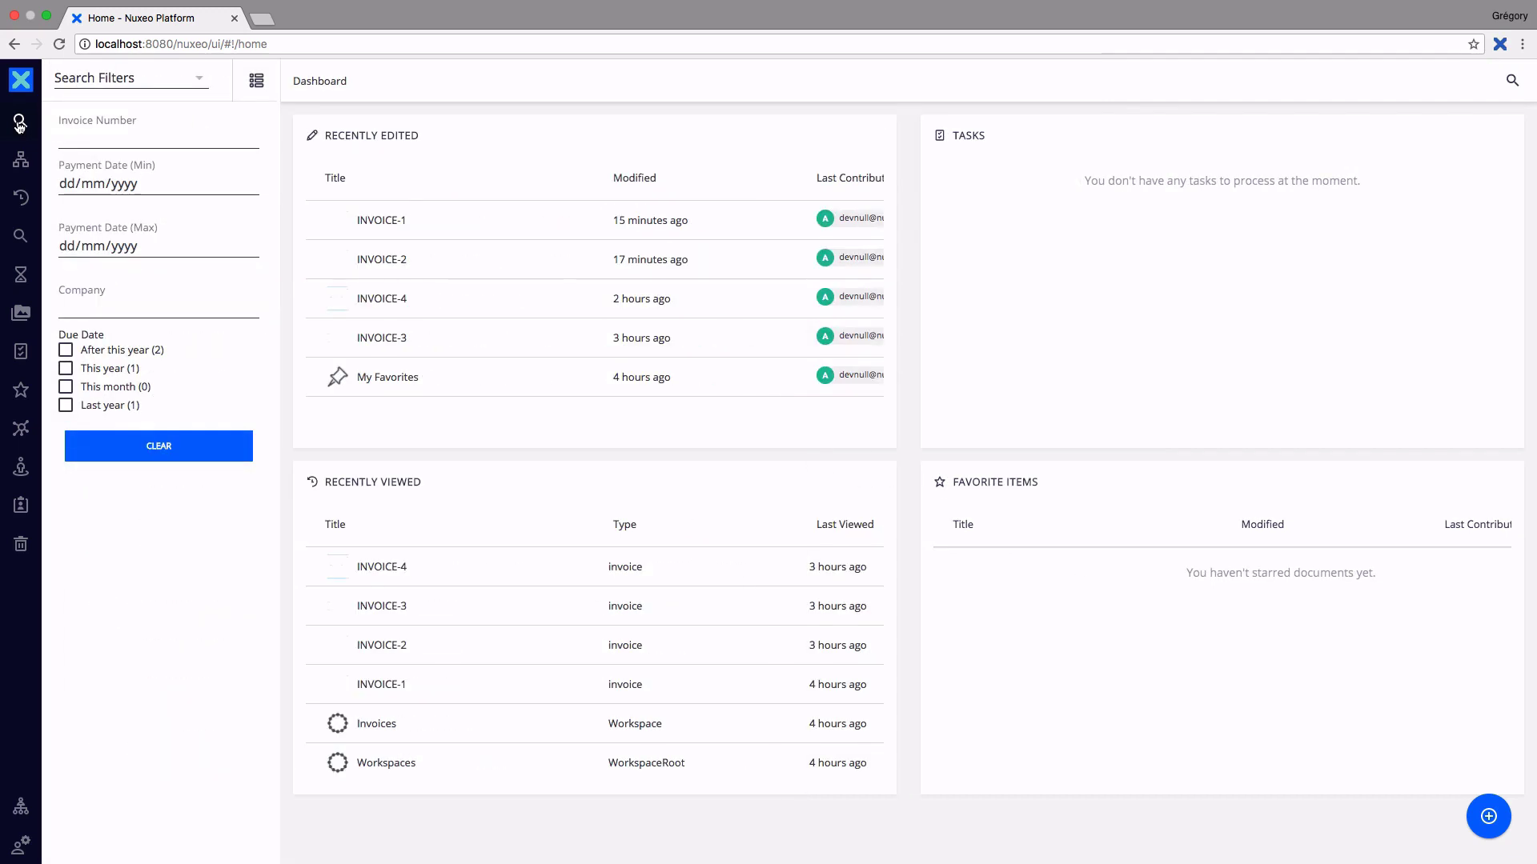
- Search for invoice number 12345 and clear the invoice number filter
{"action": "left_click", "coordinate": [78, 136]}
{"action": "type", "text": "12345"}
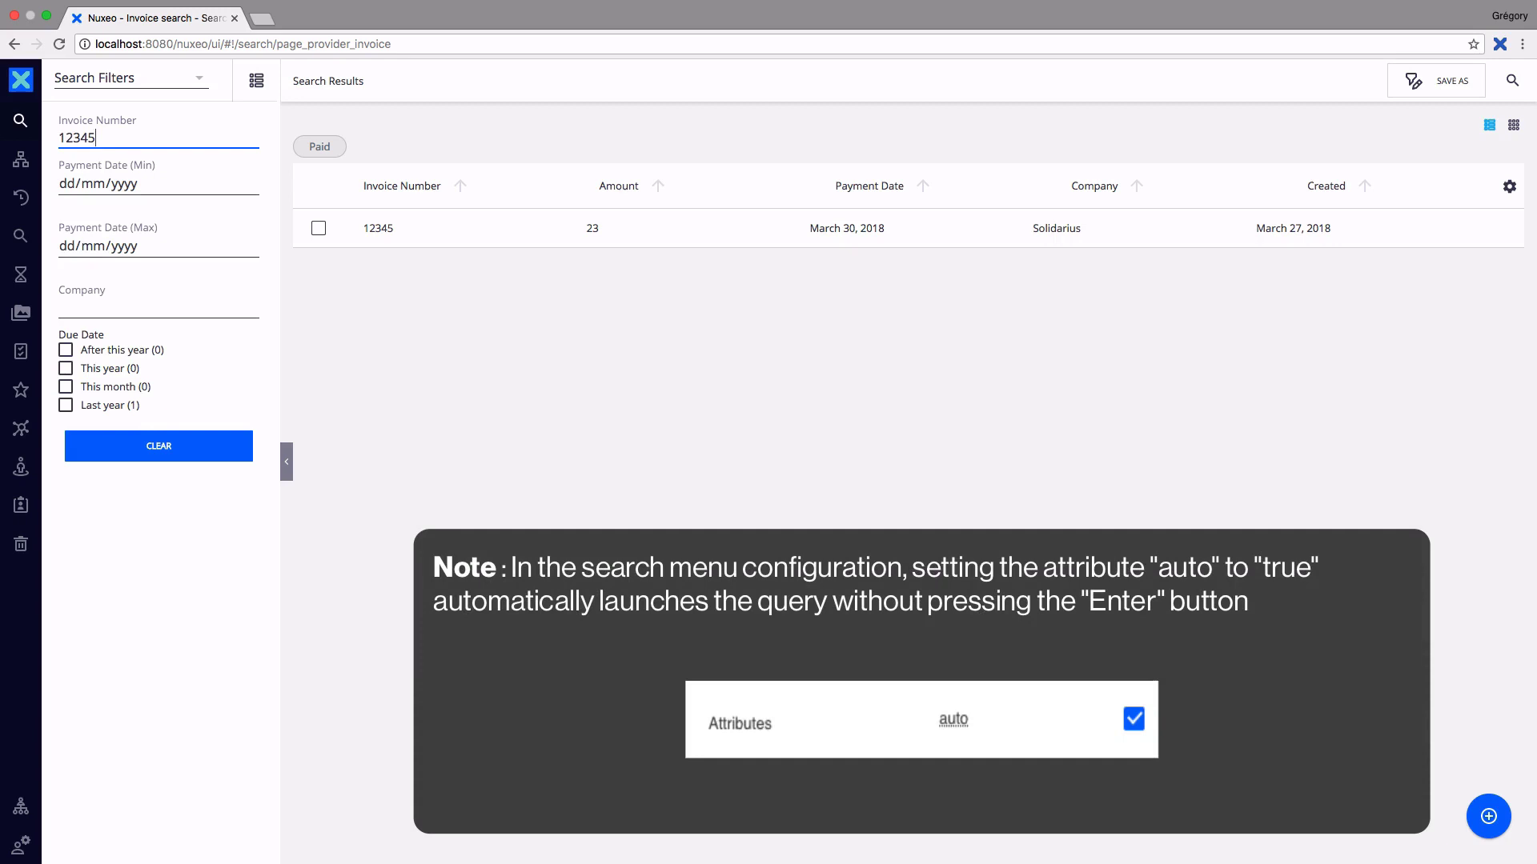
{"action": "key", "text": "super+a"}
{"action": "key", "text": "BackSpace"}
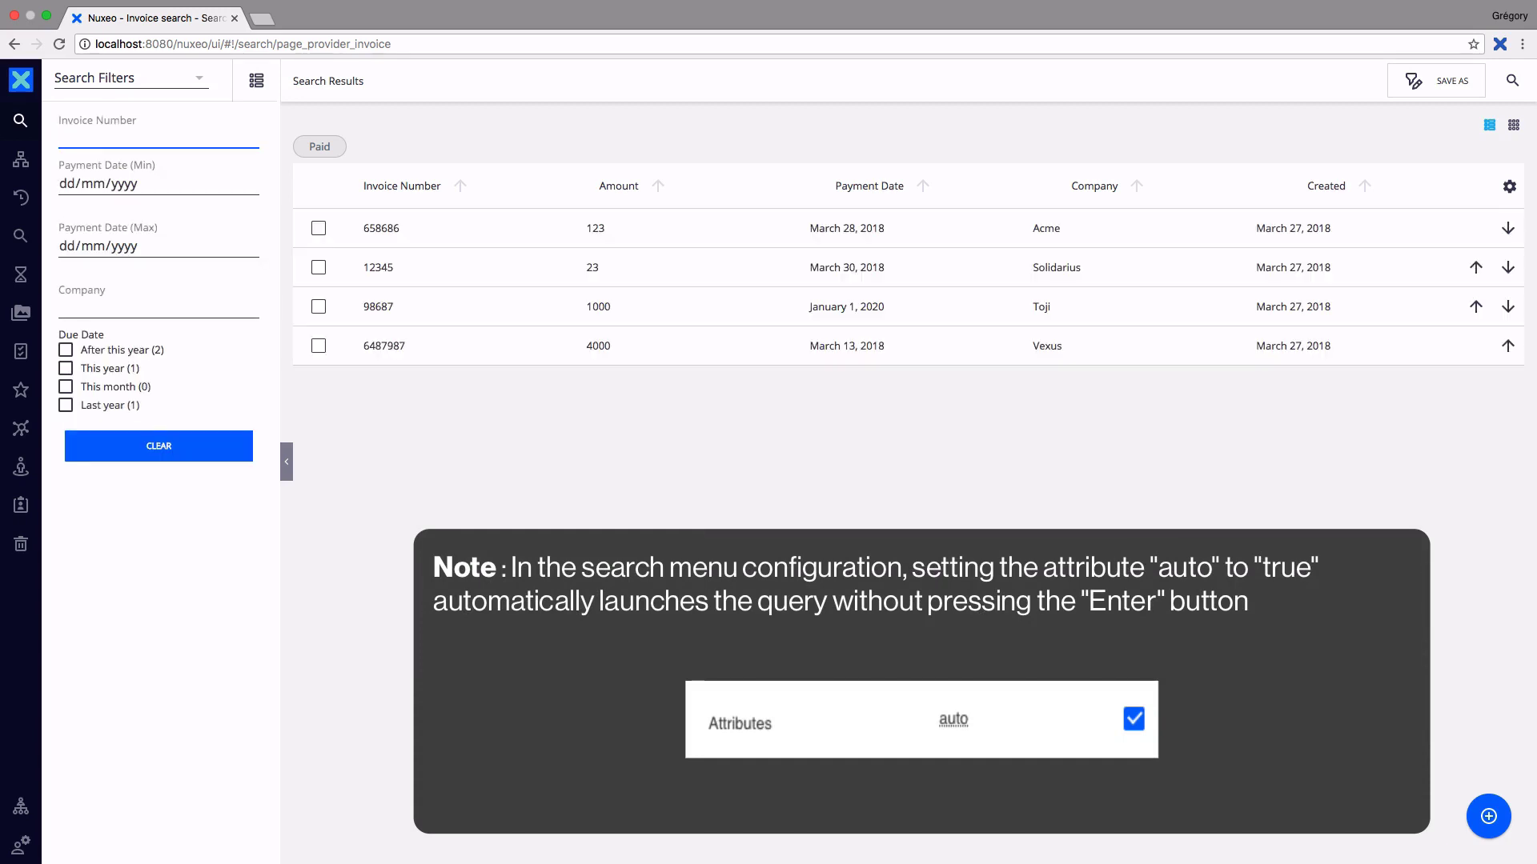
- Filter the invoices by Paid and by the due date range This year, and remove both filters
{"action": "left_click", "coordinate": [302, 152]}
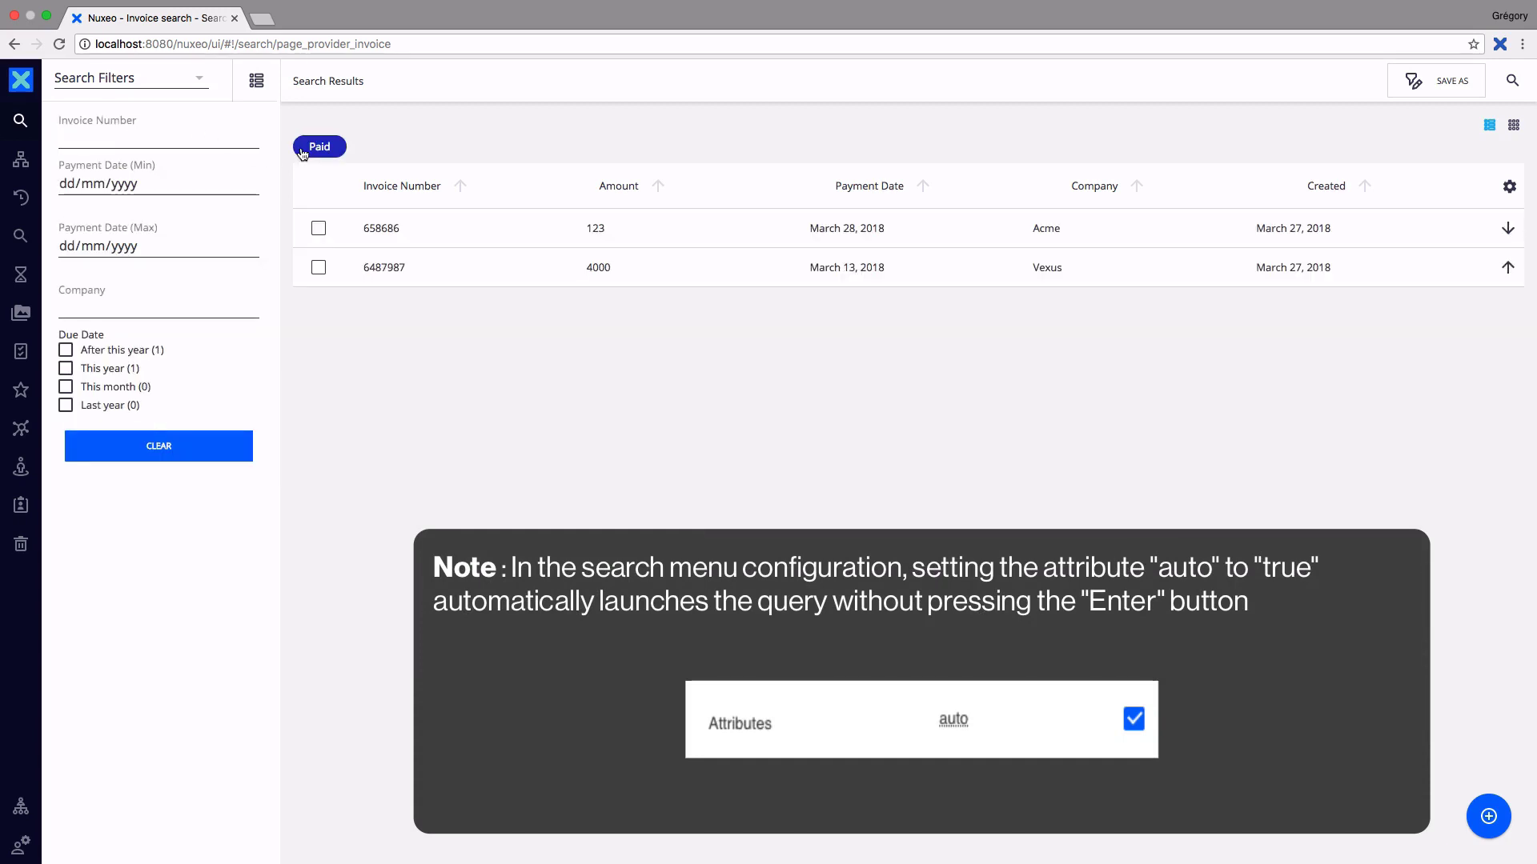
{"action": "left_click", "coordinate": [103, 374]}
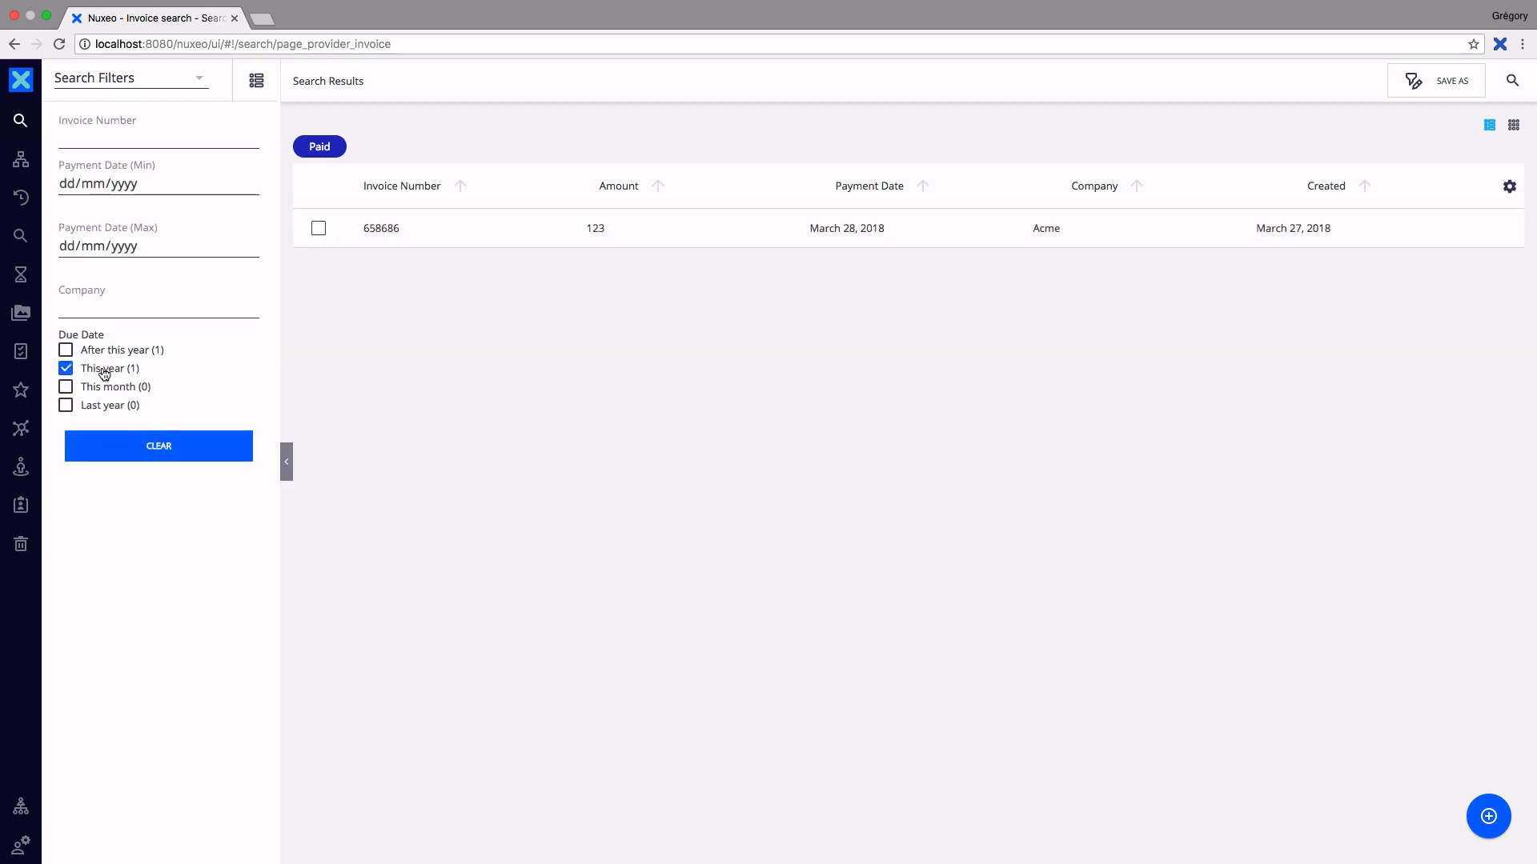
{"action": "left_click", "coordinate": [104, 374]}
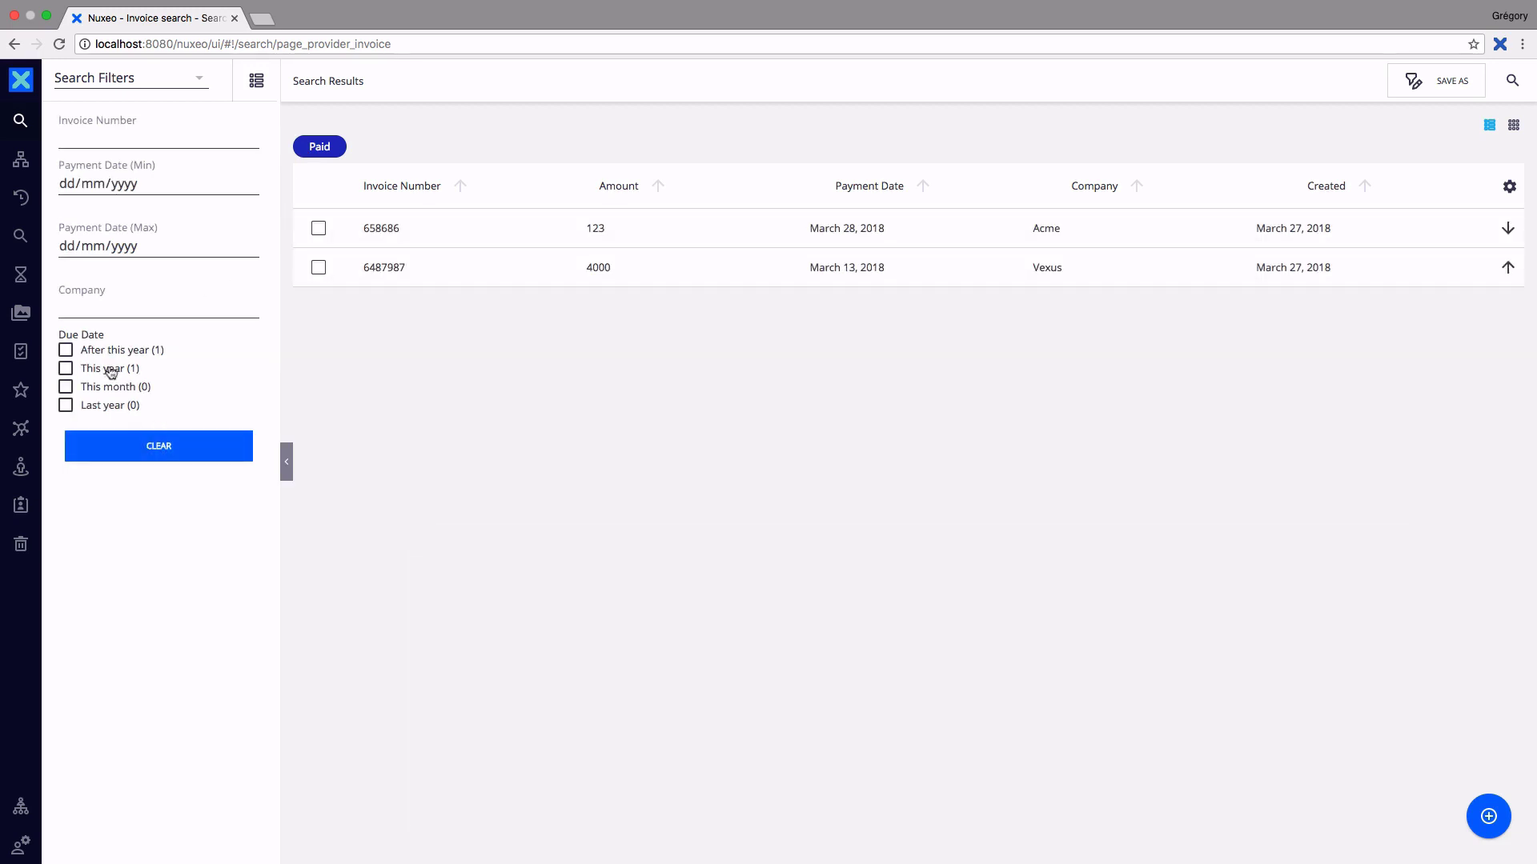
{"action": "left_click", "coordinate": [321, 147]}
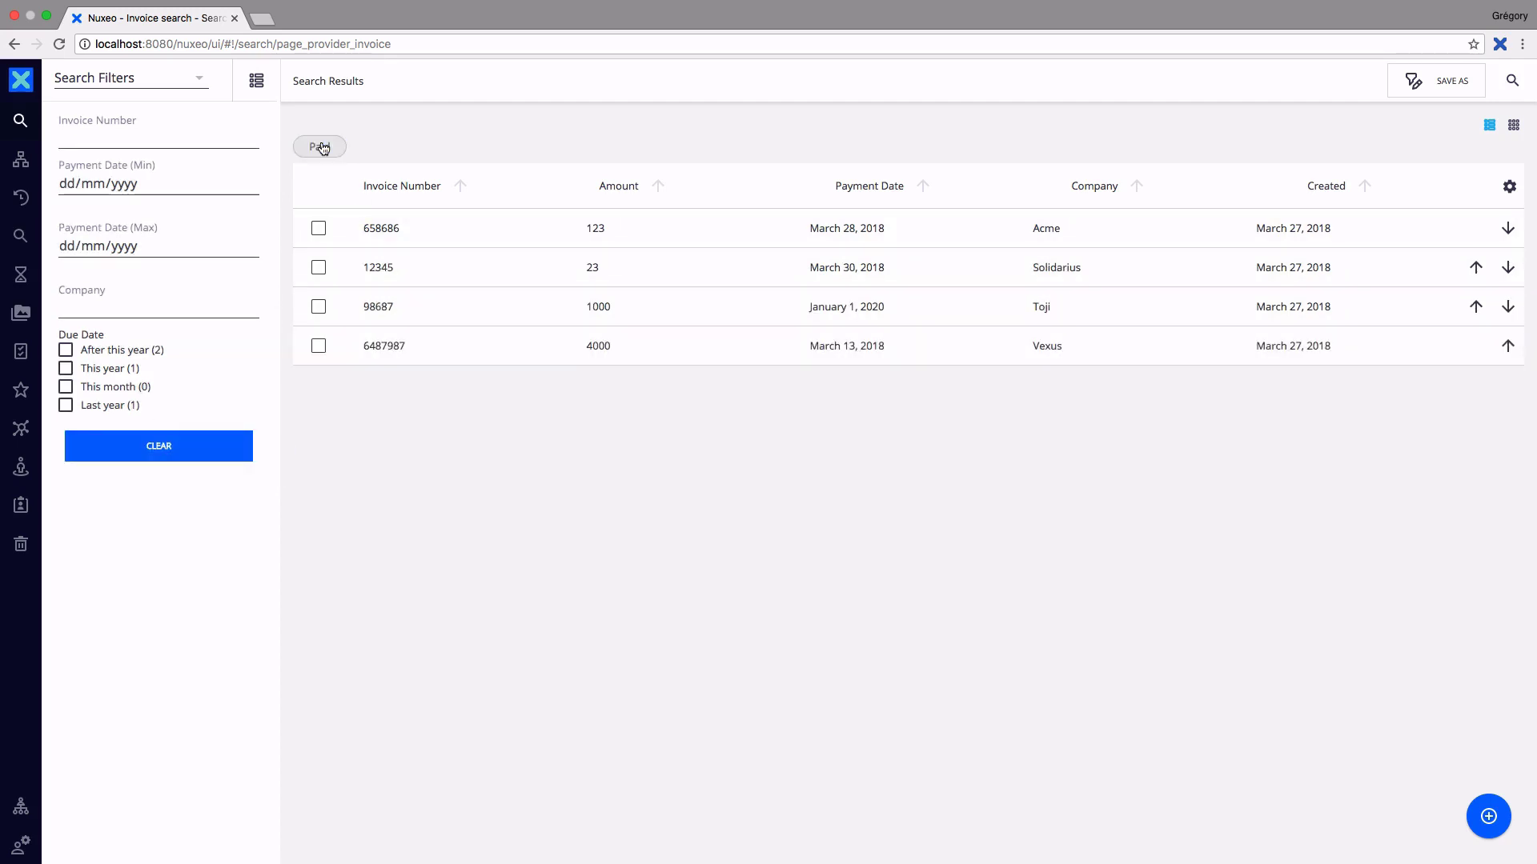